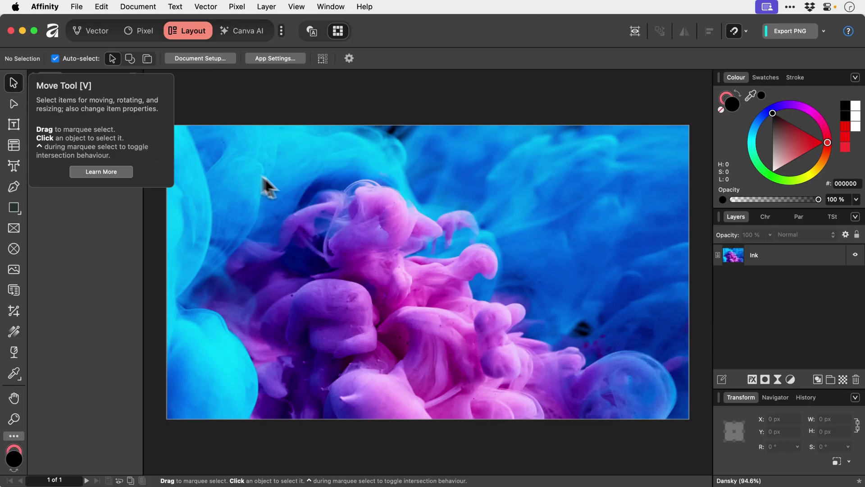
Resize, move and rotate the ink image, then restore it to fill the page.
{"action": "left_click", "coordinate": [439, 278]}
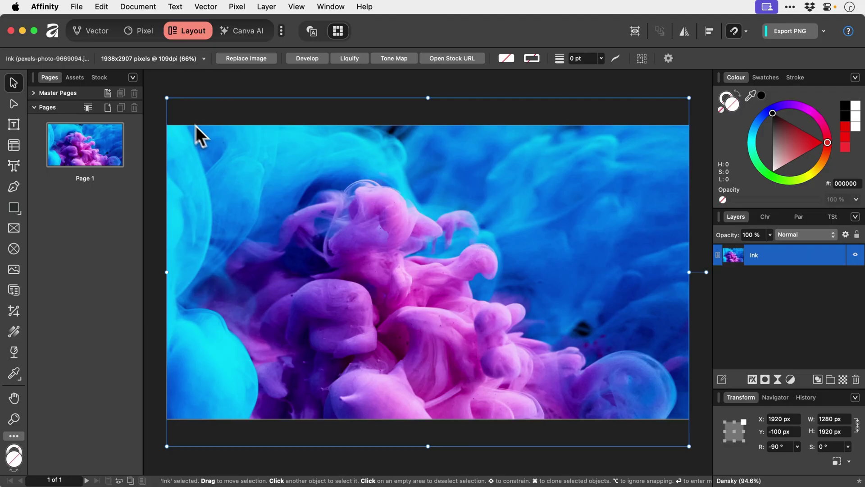
{"action": "mouse_move", "coordinate": [167, 98]}
{"action": "left_mouse_down"}
{"action": "mouse_move", "coordinate": [390, 247]}
{"action": "mouse_move", "coordinate": [267, 164]}
{"action": "left_mouse_up"}
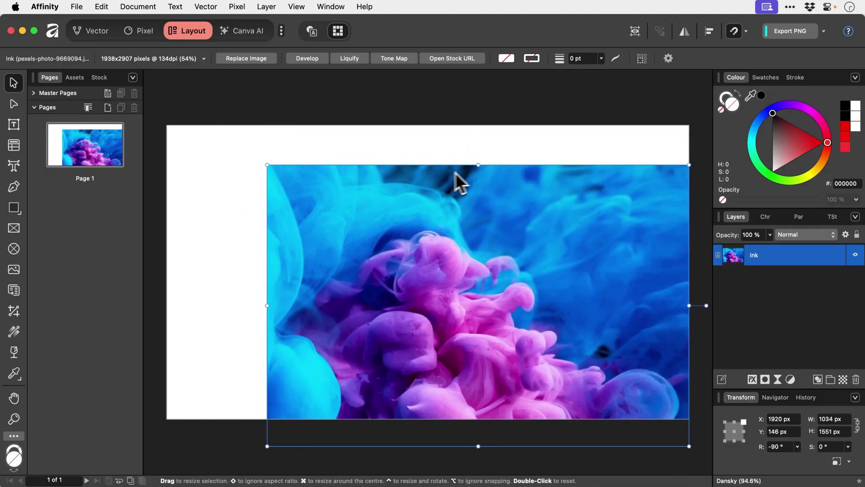
{"action": "left_click_drag", "start_coordinate": [487, 170], "coordinate": [409, 169]}
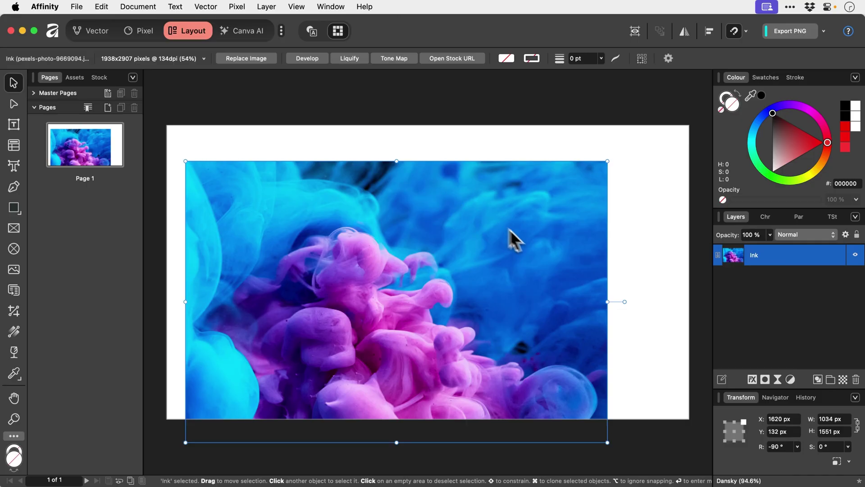
{"action": "mouse_move", "coordinate": [623, 300]}
{"action": "left_mouse_down"}
{"action": "mouse_move", "coordinate": [619, 268]}
{"action": "mouse_move", "coordinate": [536, 419]}
{"action": "mouse_move", "coordinate": [435, 395]}
{"action": "mouse_move", "coordinate": [482, 297]}
{"action": "mouse_move", "coordinate": [371, 247]}
{"action": "mouse_move", "coordinate": [305, 332]}
{"action": "mouse_move", "coordinate": [440, 322]}
{"action": "mouse_move", "coordinate": [442, 285]}
{"action": "mouse_move", "coordinate": [442, 298]}
{"action": "left_mouse_up"}
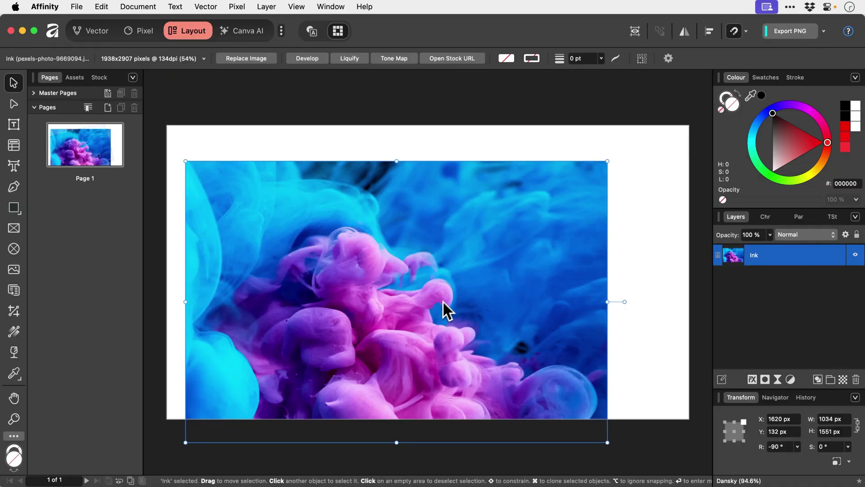
{"action": "left_click_drag", "start_coordinate": [455, 343], "coordinate": [477, 290]}
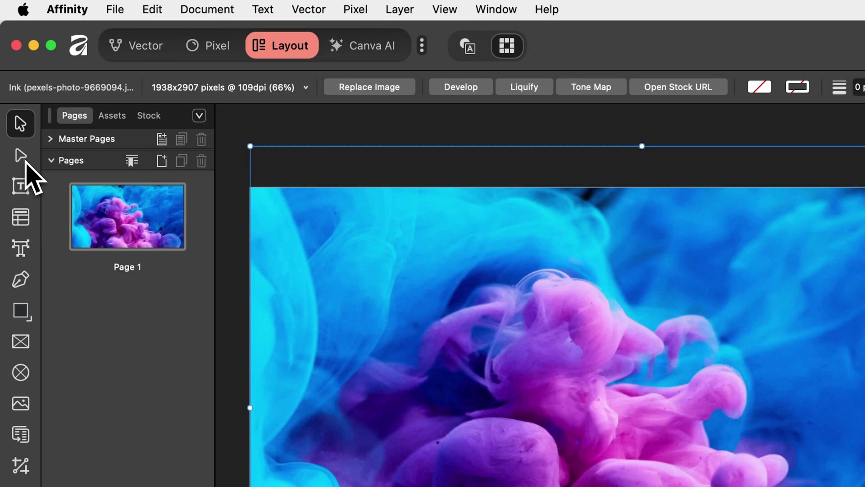
Draw a closed triangular path over the ink image with the Pen tool.
{"action": "left_click", "coordinate": [23, 161]}
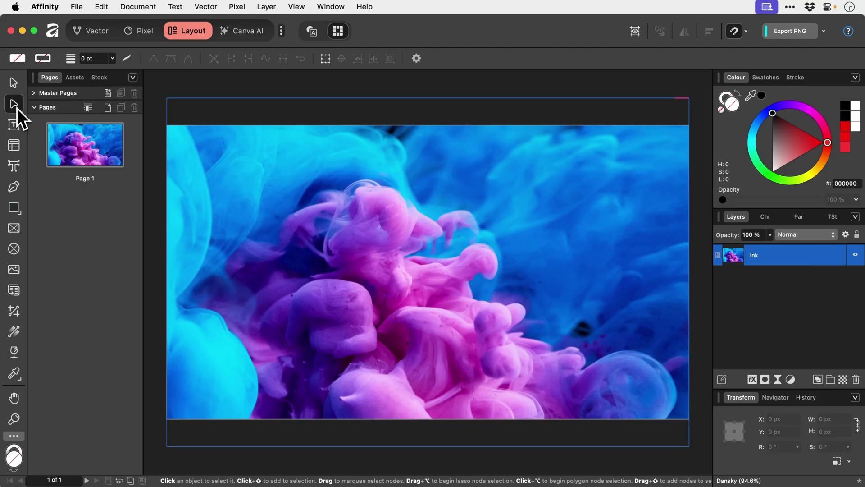
{"action": "left_click", "coordinate": [14, 188]}
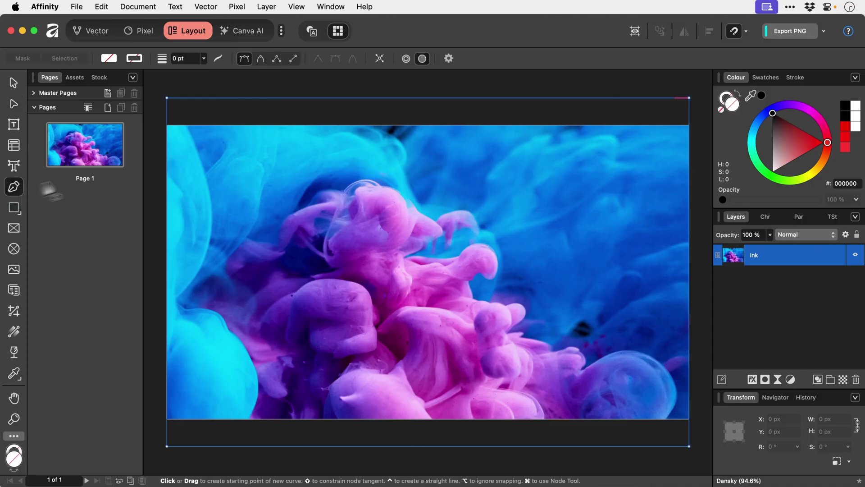
{"action": "left_click", "coordinate": [290, 88]}
{"action": "left_click", "coordinate": [264, 211]}
{"action": "left_click", "coordinate": [440, 179]}
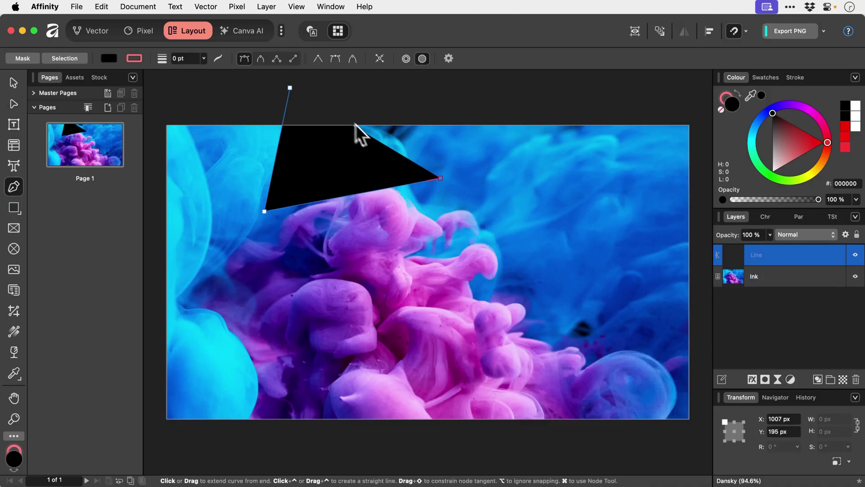
{"action": "left_click", "coordinate": [289, 87]}
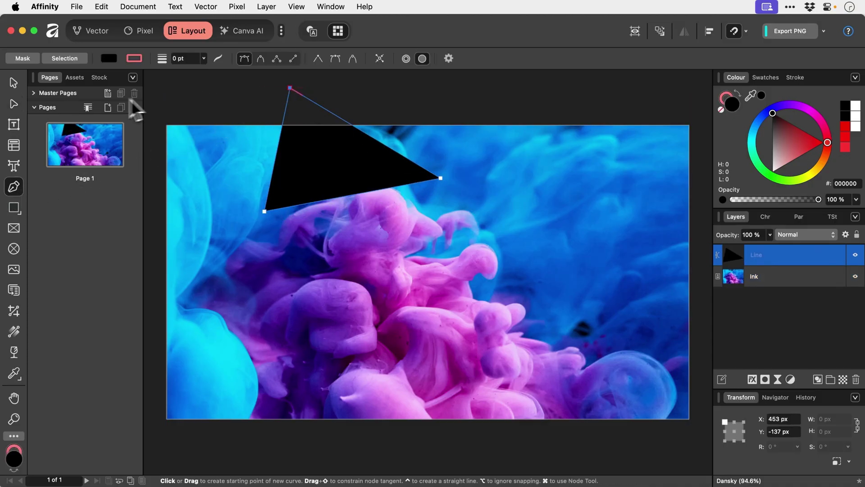
Drag the triangle's three corners to reshape it, then delete the triangle.
{"action": "left_click", "coordinate": [16, 105]}
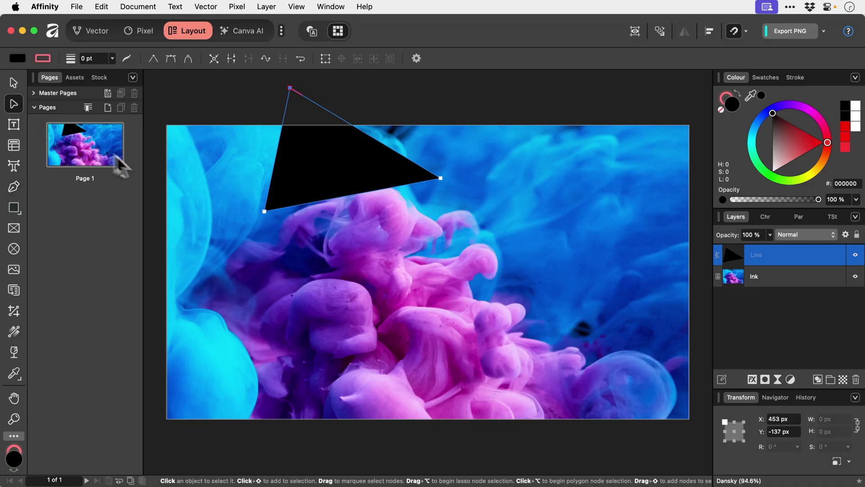
{"action": "left_click_drag", "start_coordinate": [264, 210], "coordinate": [301, 176]}
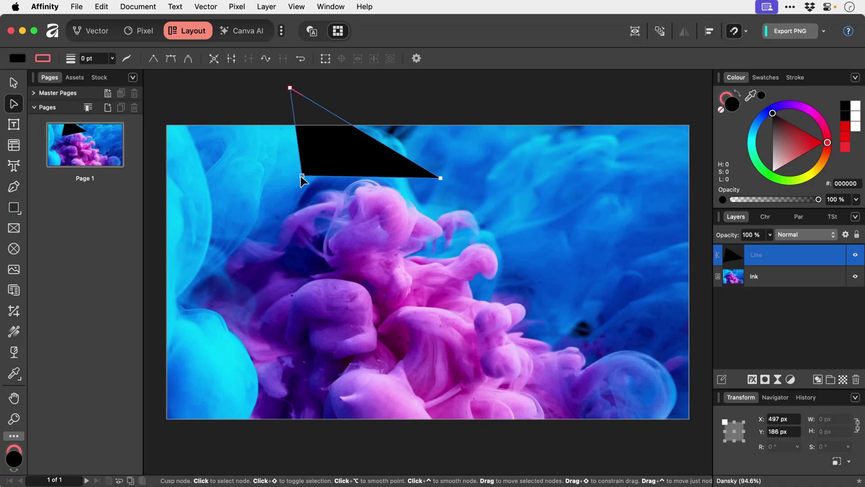
{"action": "left_click_drag", "start_coordinate": [289, 87], "coordinate": [364, 151]}
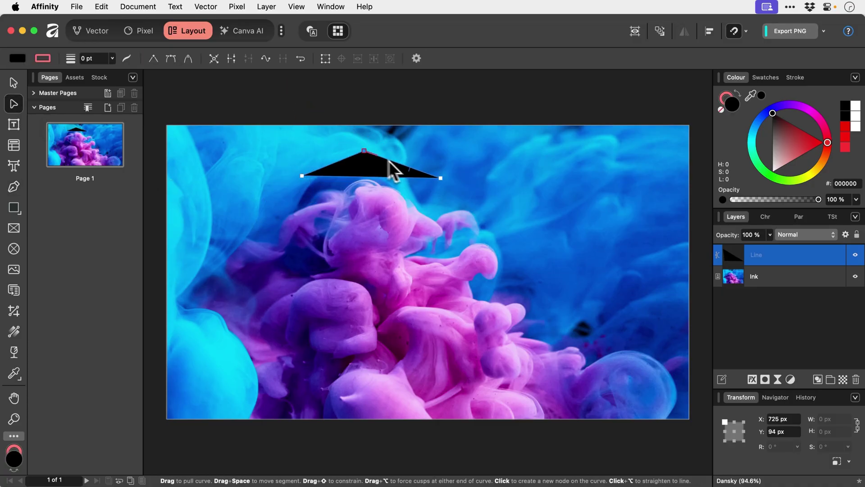
{"action": "left_click_drag", "start_coordinate": [441, 179], "coordinate": [391, 265]}
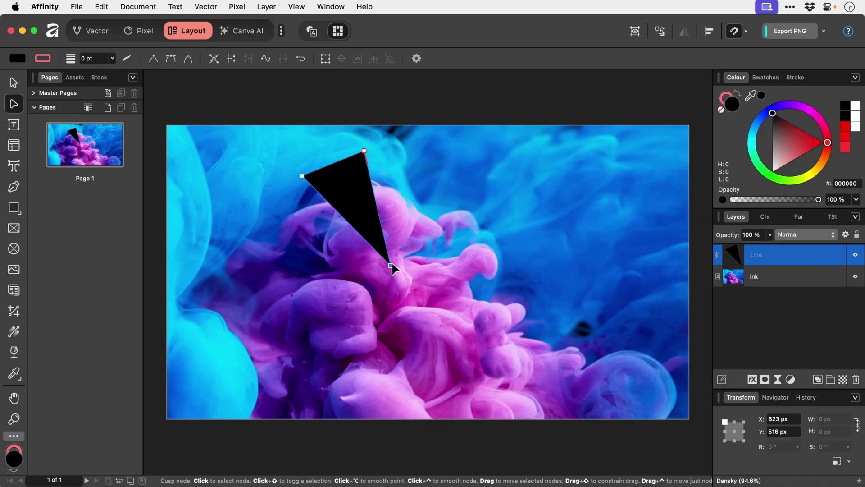
{"action": "key", "text": "v"}
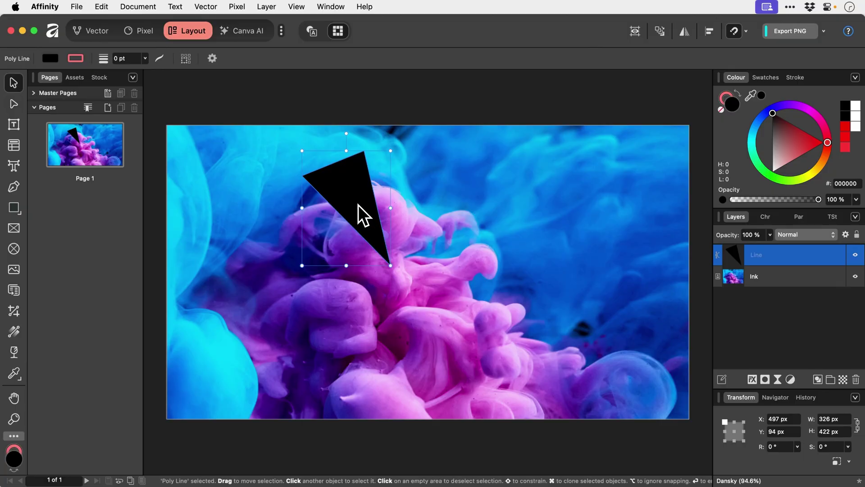
{"action": "key", "text": "Delete"}
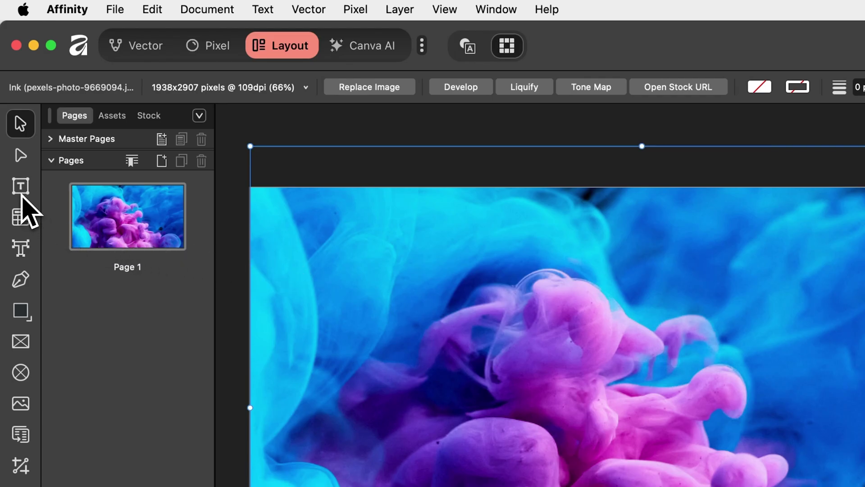
Draw an 809 × 543 px text frame over the image centre and fill it with filler text.
{"action": "left_click", "coordinate": [21, 195]}
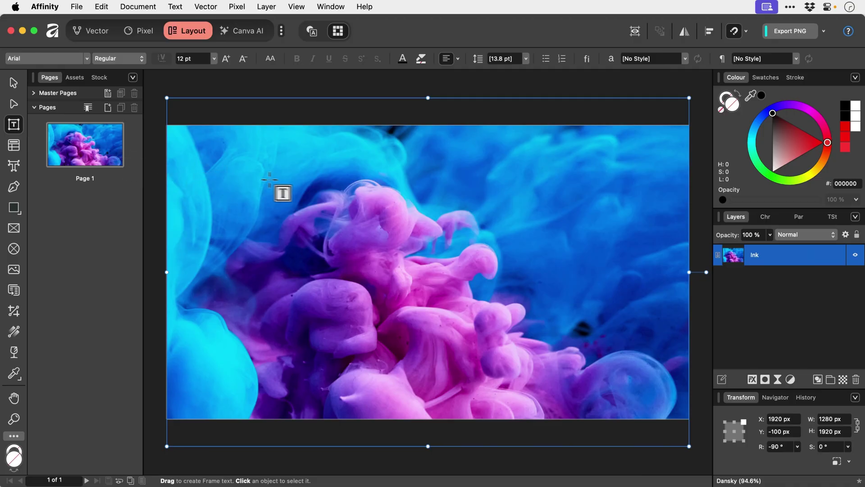
{"action": "left_click_drag", "start_coordinate": [285, 182], "coordinate": [505, 329]}
{"action": "right_click", "coordinate": [380, 222]}
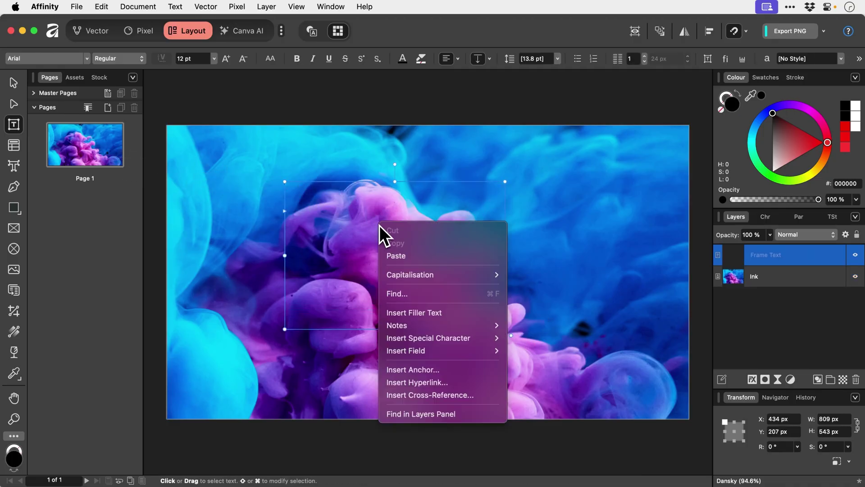
{"action": "left_click", "coordinate": [447, 313]}
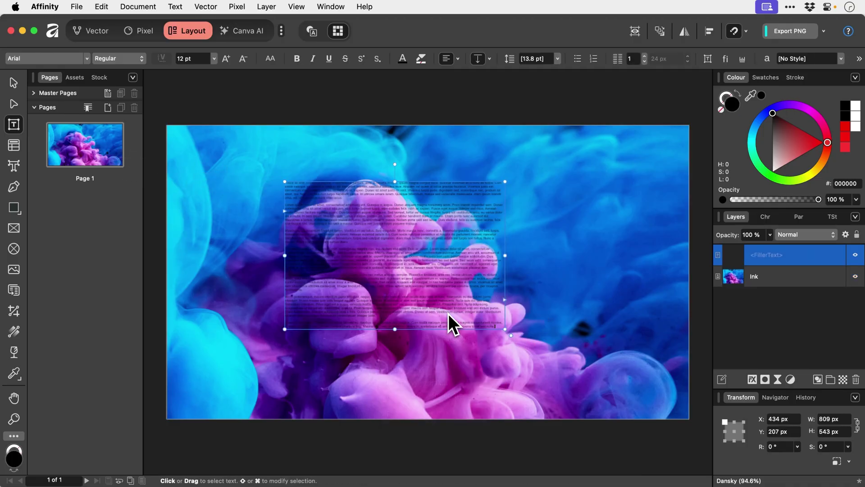
{"action": "key", "text": "super+a"}
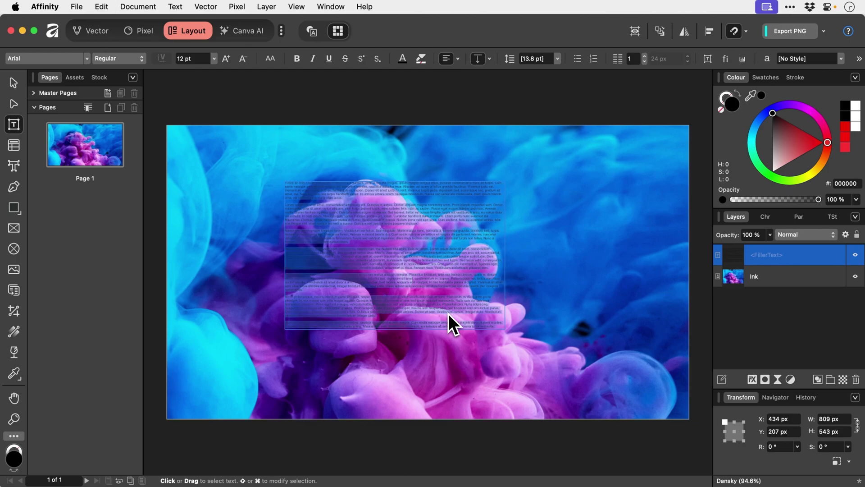
{"action": "key", "text": "Escape"}
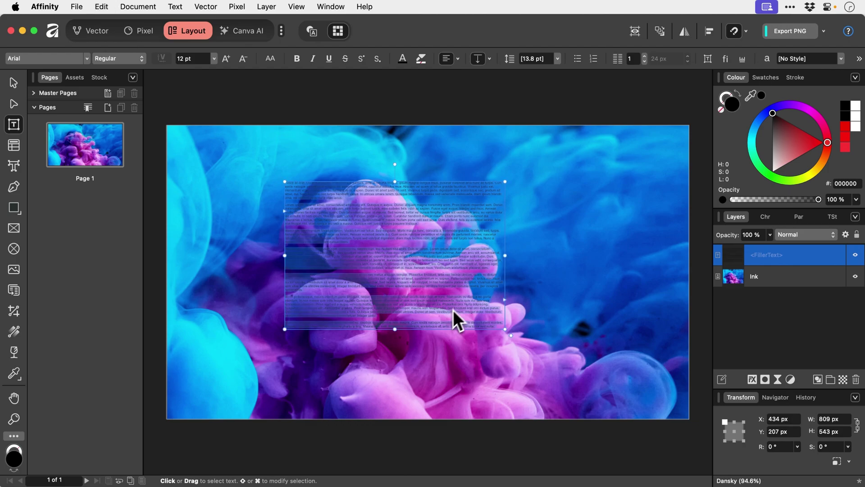
Open and close the Text Frame settings, then show the Character settings.
{"action": "left_click", "coordinate": [708, 60]}
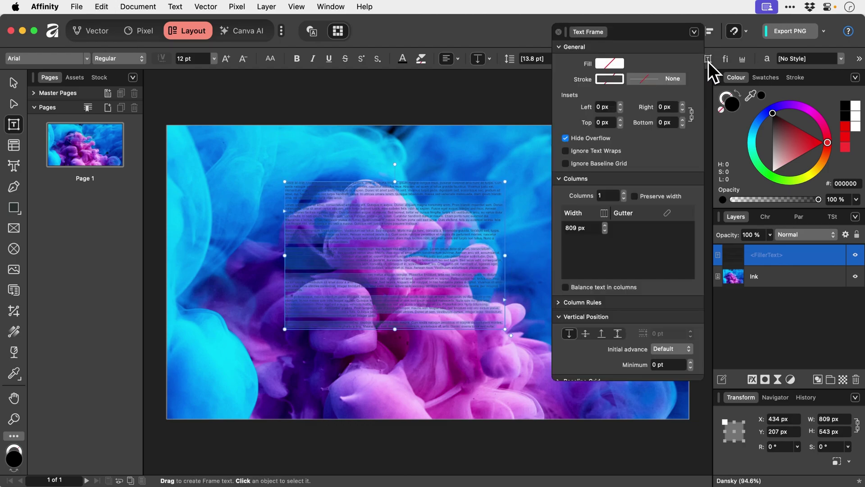
{"action": "left_click", "coordinate": [559, 33]}
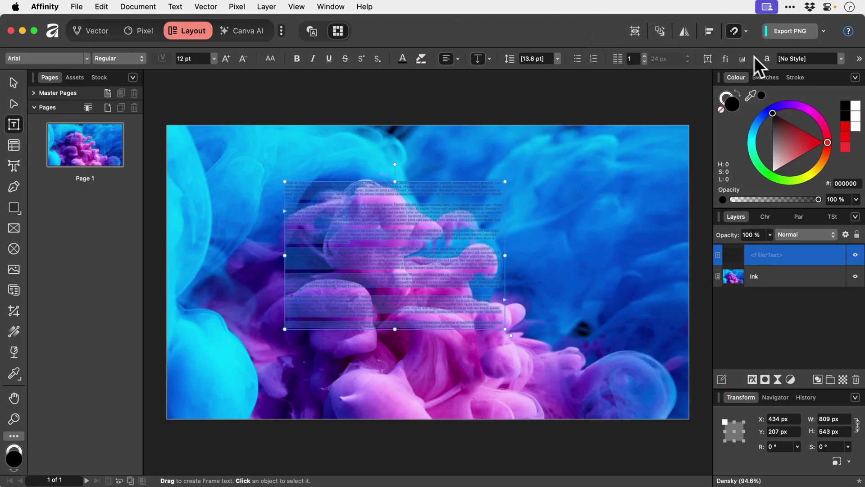
{"action": "left_click", "coordinate": [766, 58]}
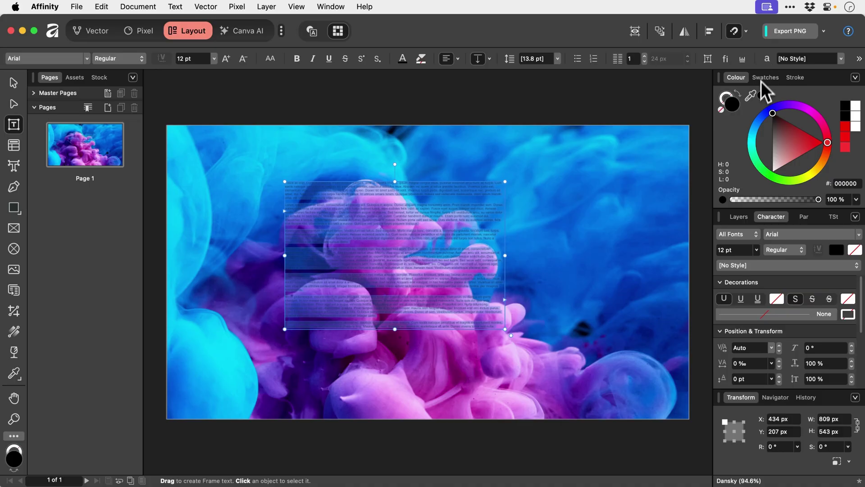
View the Layers, Paragraph and Character panels, then resize the text frame to 462 × 602 px.
{"action": "left_click", "coordinate": [739, 218]}
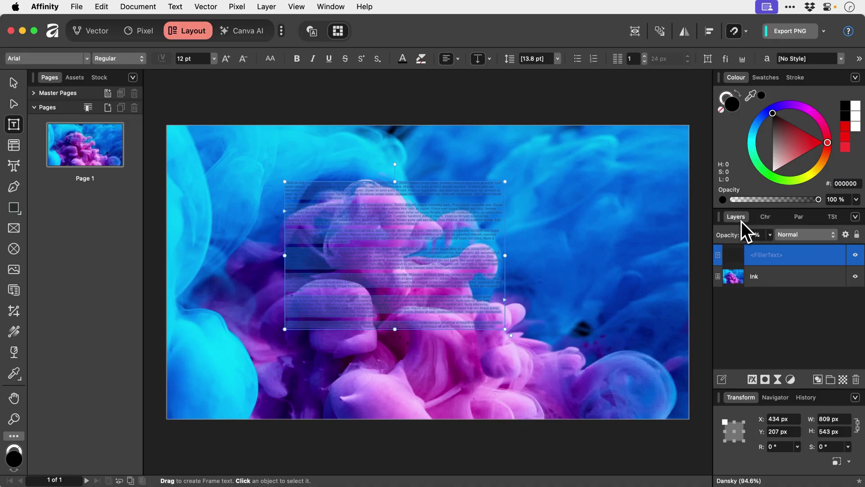
{"action": "left_click", "coordinate": [859, 59]}
{"action": "left_click", "coordinate": [807, 220]}
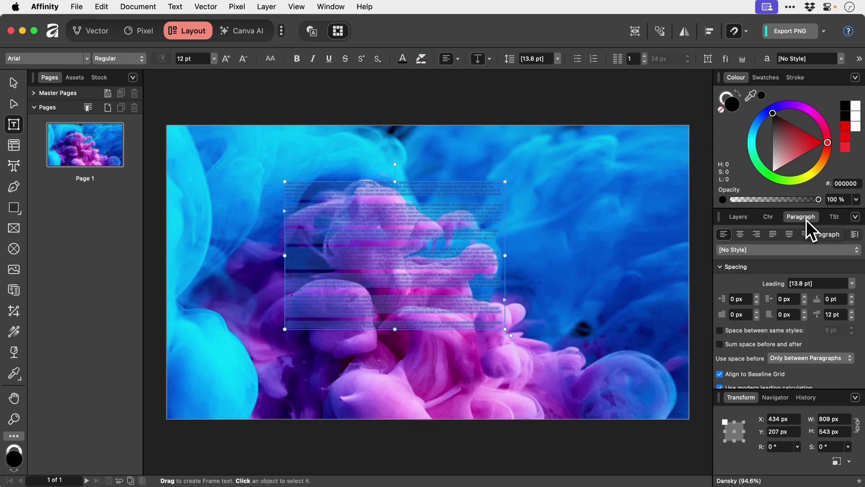
{"action": "left_click", "coordinate": [769, 220]}
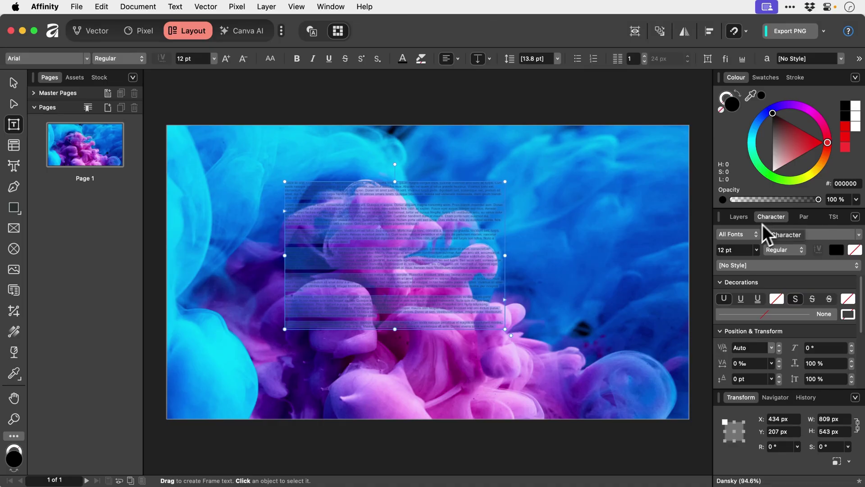
{"action": "left_click_drag", "start_coordinate": [507, 329], "coordinate": [411, 345]}
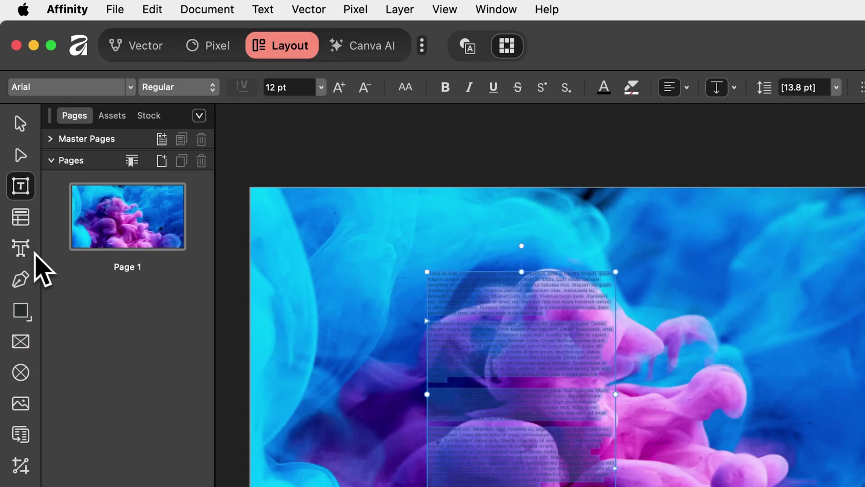
Try starting a new artistic text object on the image, then cancel the empty text.
{"action": "left_click", "coordinate": [27, 254]}
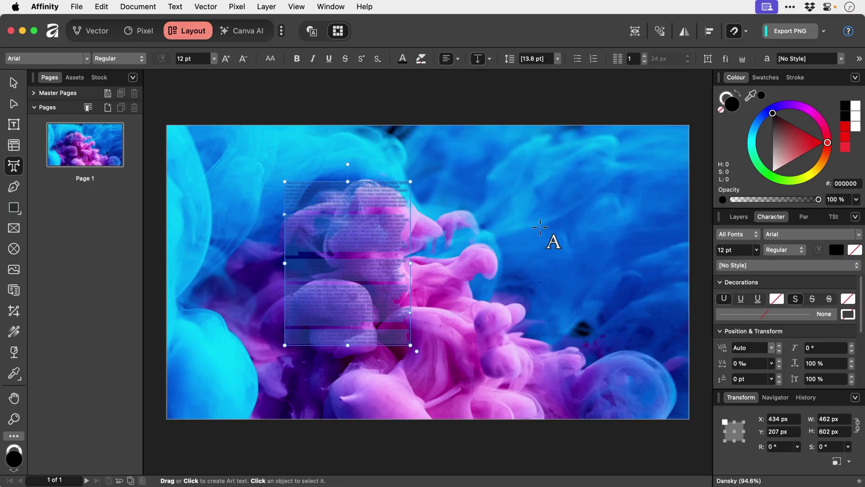
{"action": "left_click", "coordinate": [539, 227]}
{"action": "left_click", "coordinate": [540, 227]}
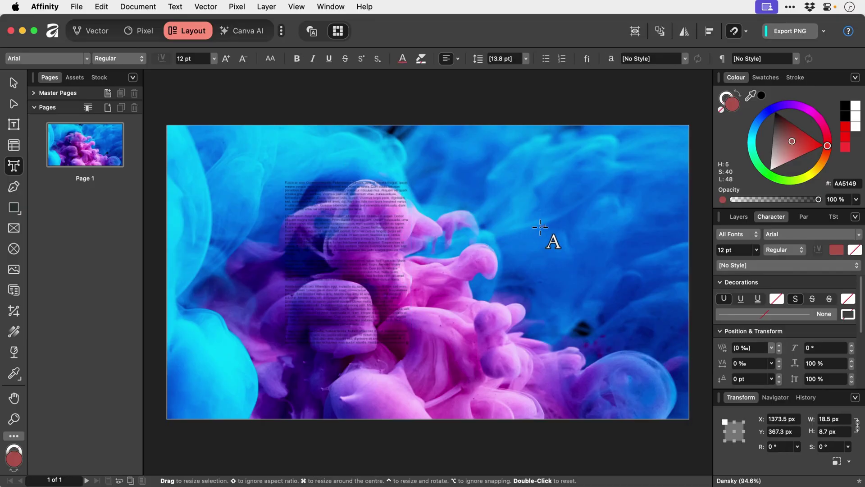
{"action": "key", "text": "Escape"}
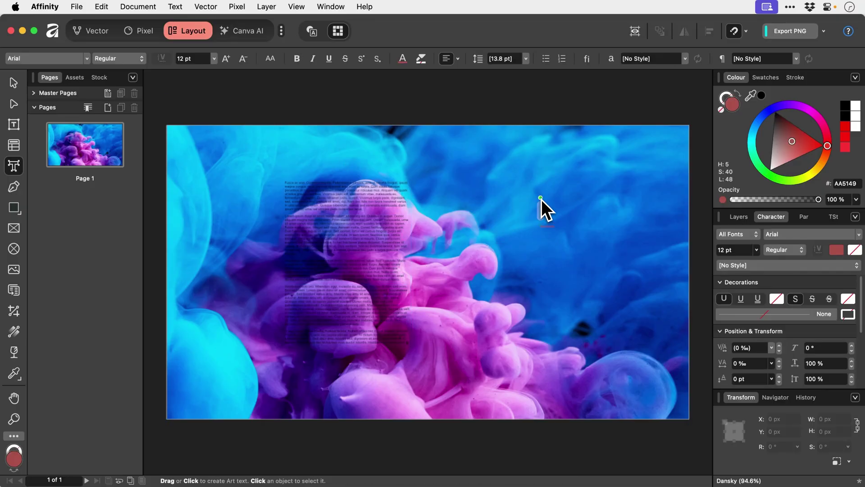
{"action": "key", "text": "v"}
Enlarge the 'dasdsads' text to 107.8 pt, shift it left and down, and make it white.
{"action": "left_click", "coordinate": [552, 228]}
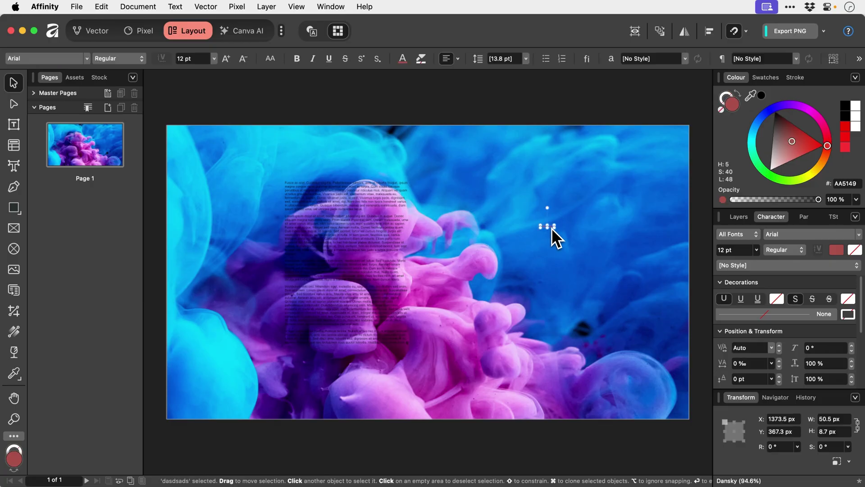
{"action": "left_click_drag", "start_coordinate": [550, 228], "coordinate": [656, 281]}
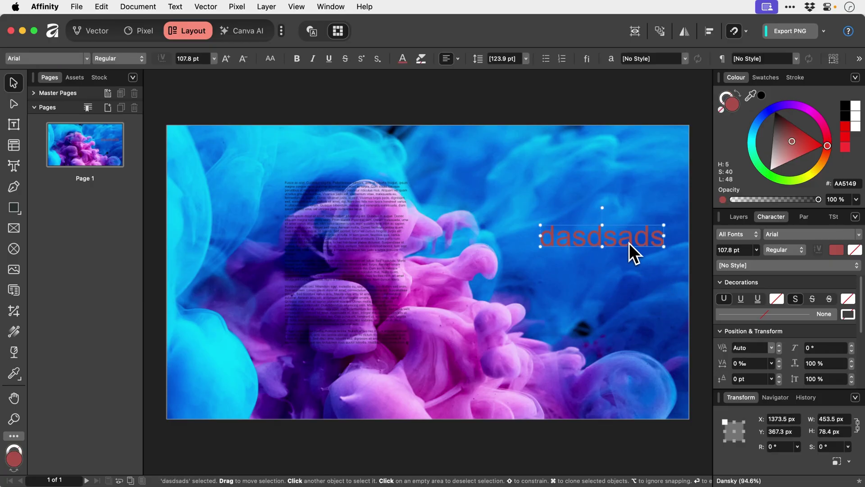
{"action": "left_click_drag", "start_coordinate": [629, 242], "coordinate": [575, 268]}
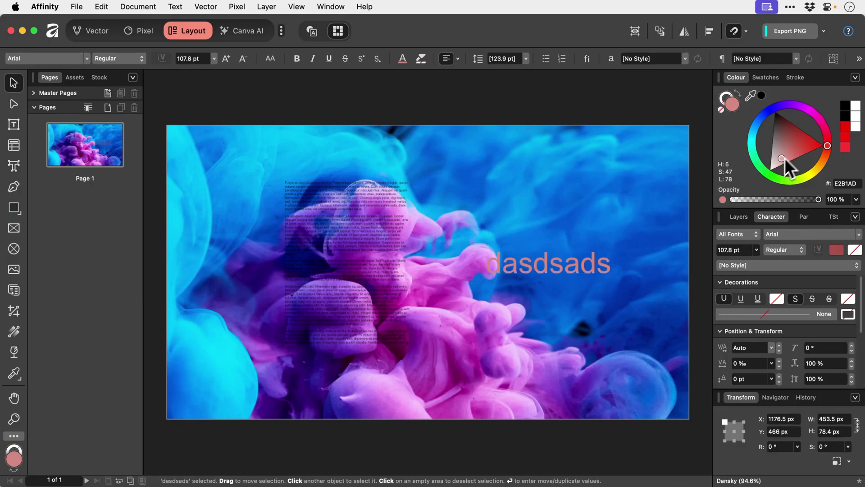
{"action": "left_click_drag", "start_coordinate": [785, 158], "coordinate": [761, 176]}
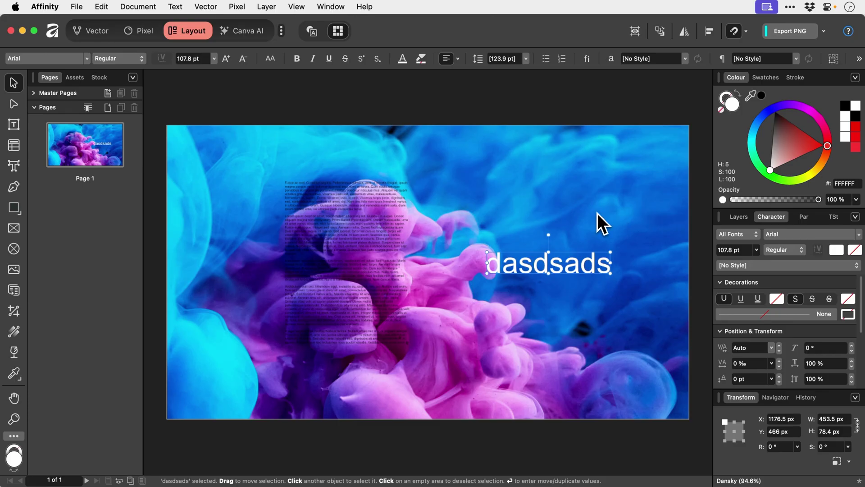
Delete the 'dasdsads' text and the filler text frame.
{"action": "key", "text": "BackSpace"}
{"action": "left_click", "coordinate": [366, 213]}
{"action": "left_click", "coordinate": [365, 213]}
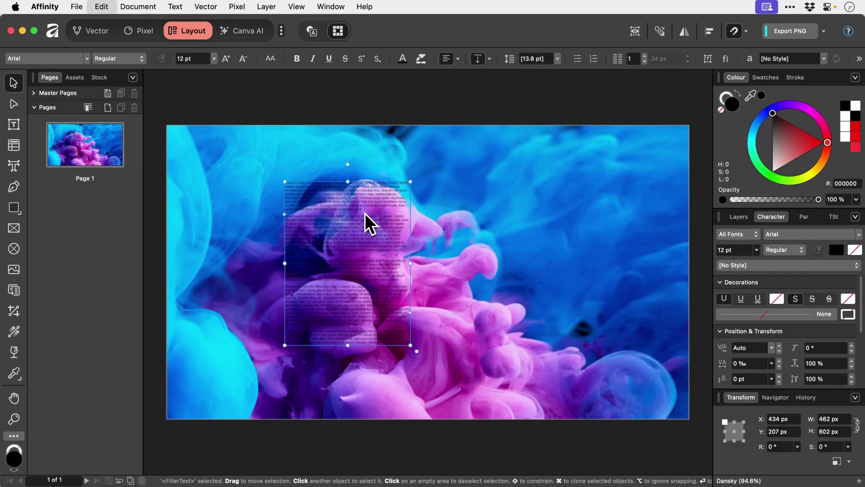
{"action": "key", "text": "BackSpace"}
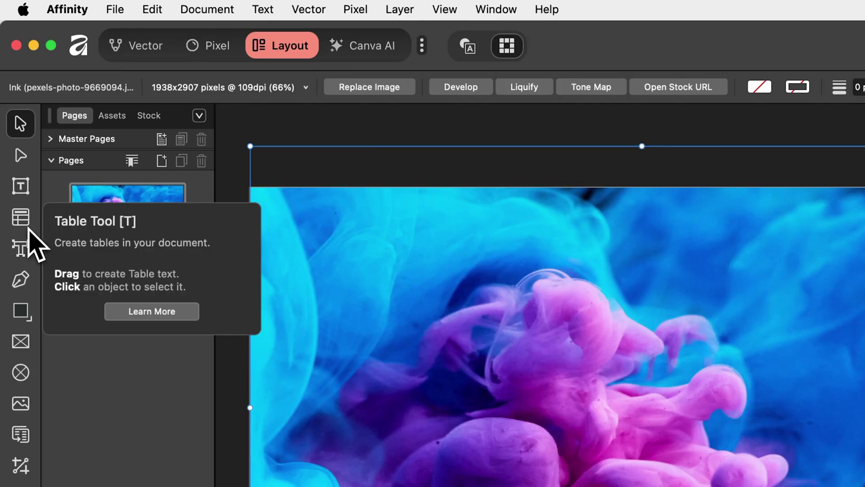
Draw a table over the image, trim it to columns A–E and rows 1–15, and select cell A1.
{"action": "left_click", "coordinate": [27, 226]}
{"action": "left_click_drag", "start_coordinate": [381, 259], "coordinate": [462, 289]}
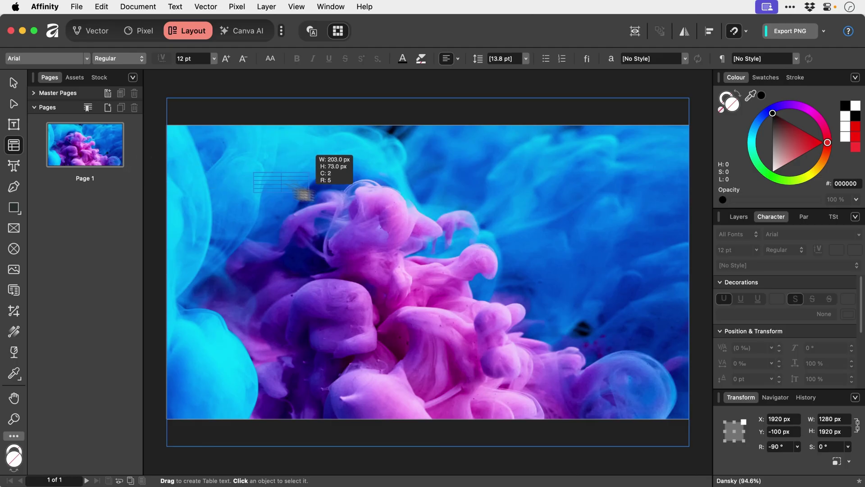
{"action": "left_click_drag", "start_coordinate": [309, 192], "coordinate": [518, 344]}
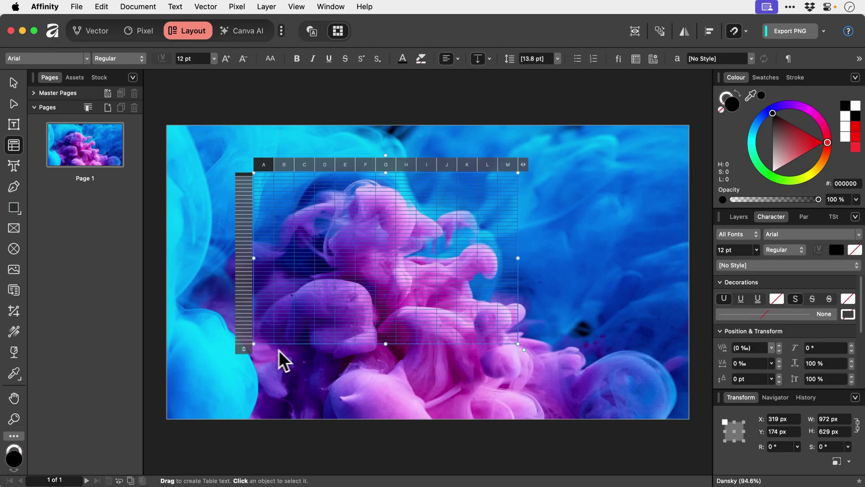
{"action": "left_click_drag", "start_coordinate": [246, 350], "coordinate": [246, 235]}
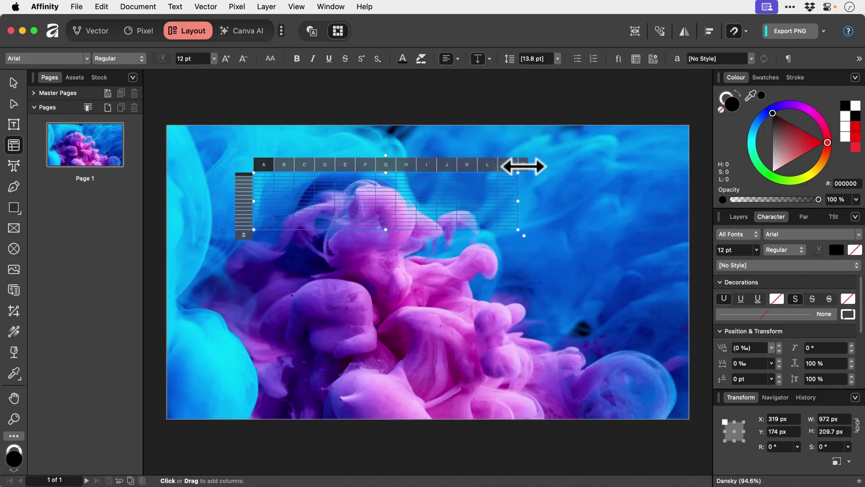
{"action": "left_click_drag", "start_coordinate": [522, 166], "coordinate": [344, 162]}
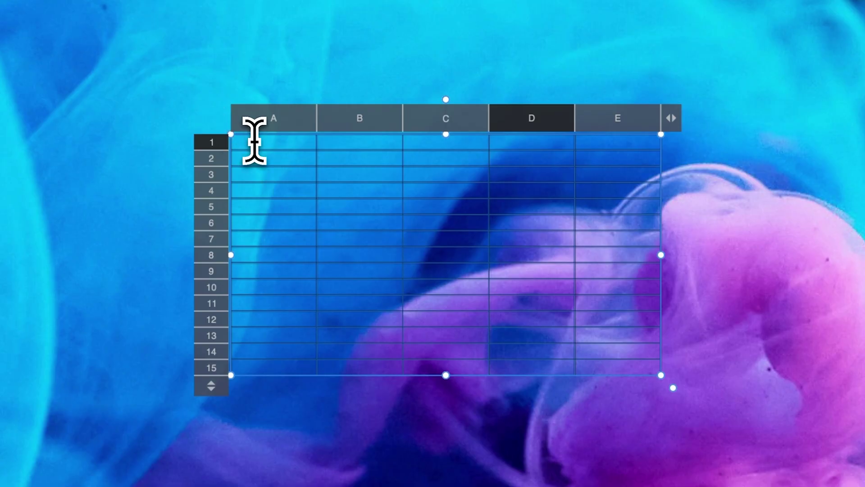
{"action": "left_click_drag", "start_coordinate": [255, 141], "coordinate": [314, 149]}
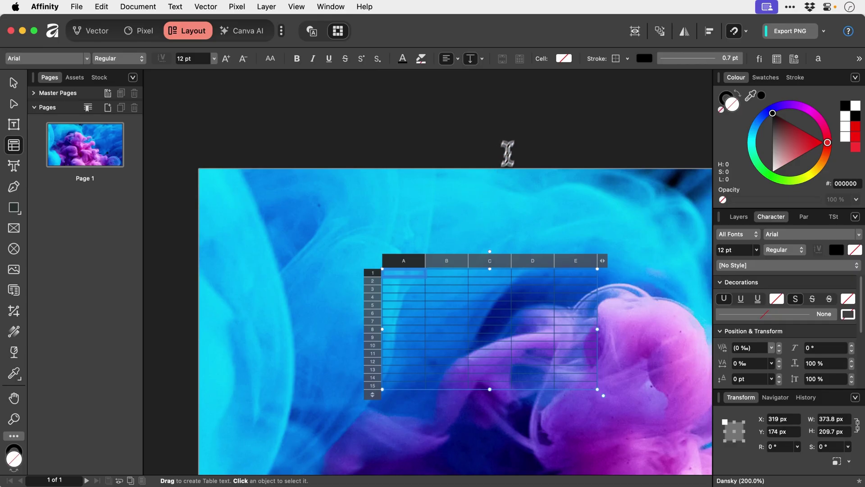
Fill cell A1 with the red recent swatch, then select cells A1 through E14.
{"action": "left_click", "coordinate": [564, 59]}
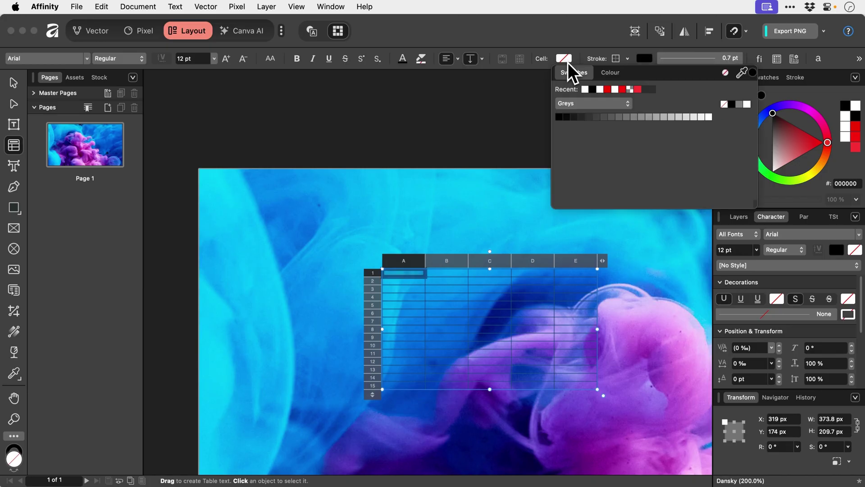
{"action": "left_click", "coordinate": [608, 89]}
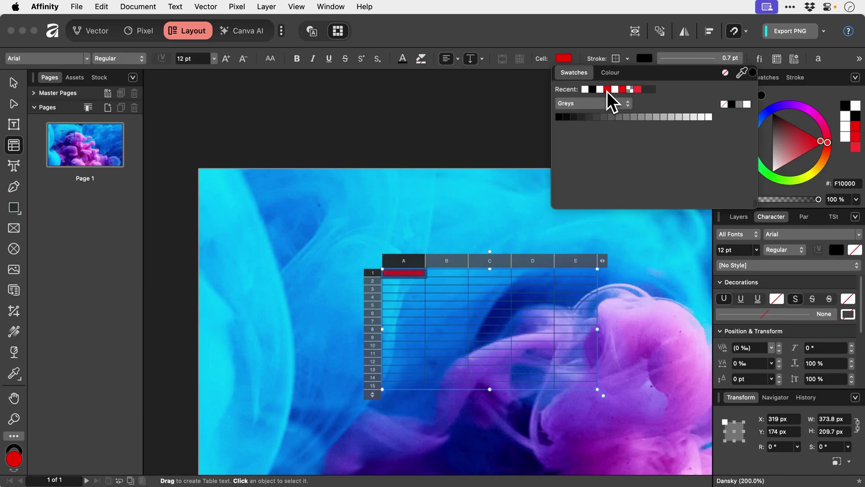
{"action": "left_click", "coordinate": [434, 281]}
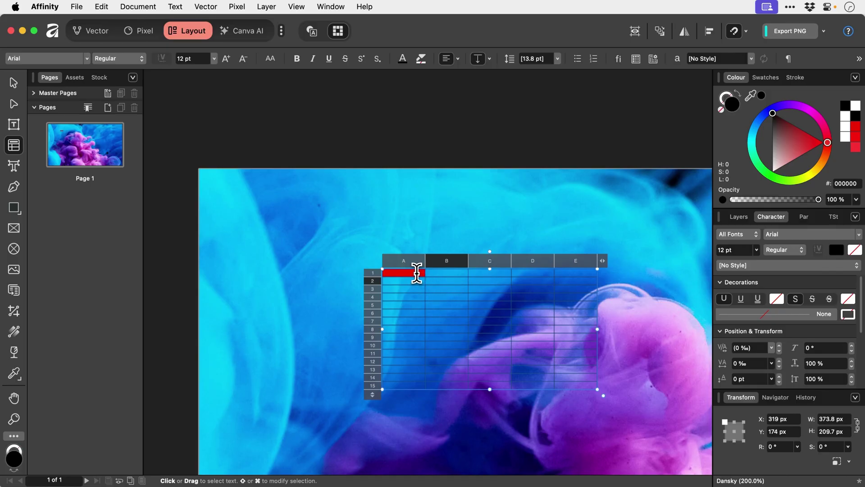
{"action": "left_click_drag", "start_coordinate": [414, 272], "coordinate": [592, 385]}
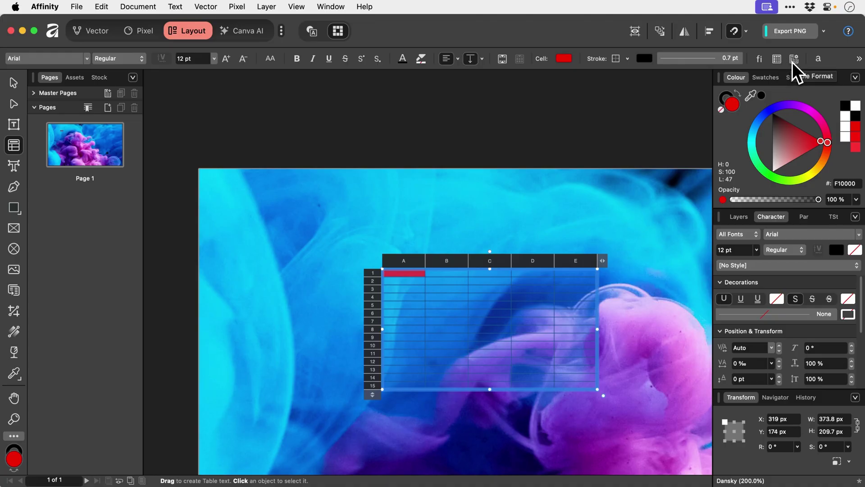
Set the table cells to 30 px high and 90 px wide, making the table 450 × 450 px.
{"action": "left_click", "coordinate": [793, 63]}
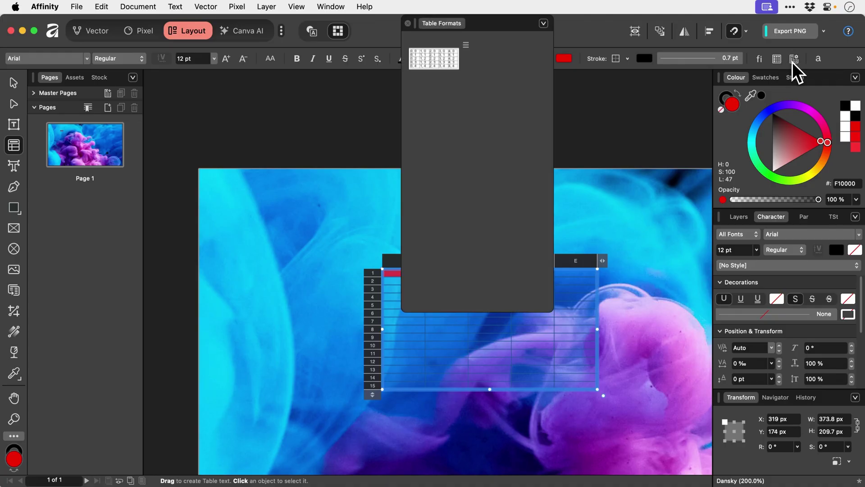
{"action": "left_click", "coordinate": [407, 23]}
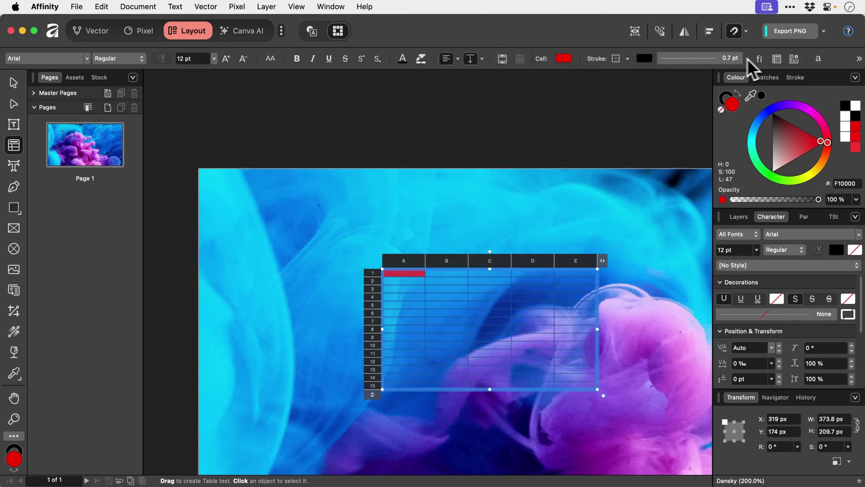
{"action": "left_click", "coordinate": [776, 59]}
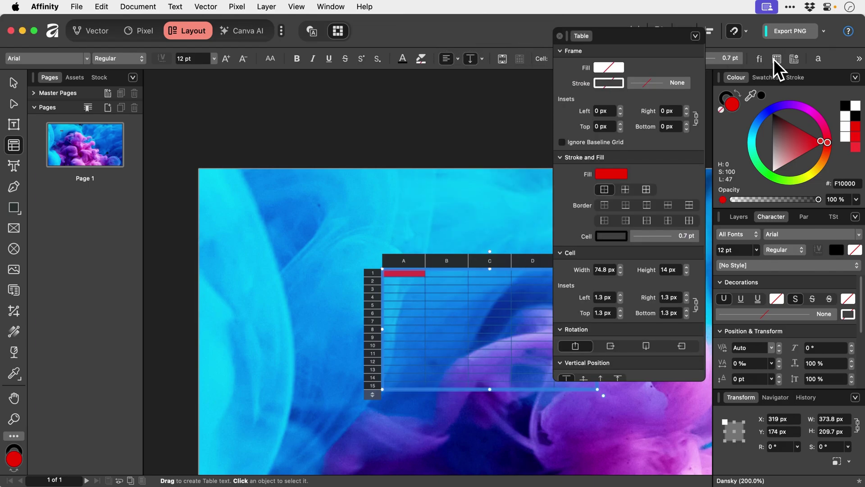
{"action": "left_click", "coordinate": [670, 269]}
{"action": "scroll", "coordinate": [670, 271], "scroll_direction": "up", "scroll_amount": 16}
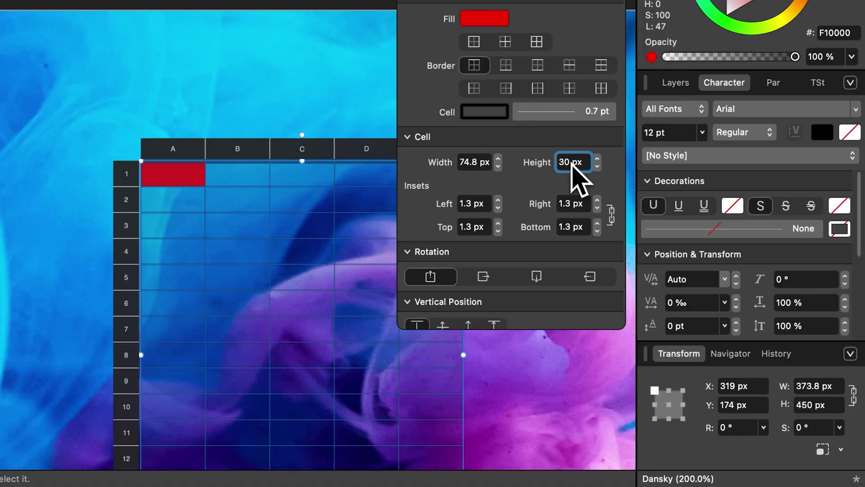
{"action": "left_click", "coordinate": [475, 161]}
{"action": "scroll", "coordinate": [475, 163], "scroll_direction": "up", "scroll_amount": 16}
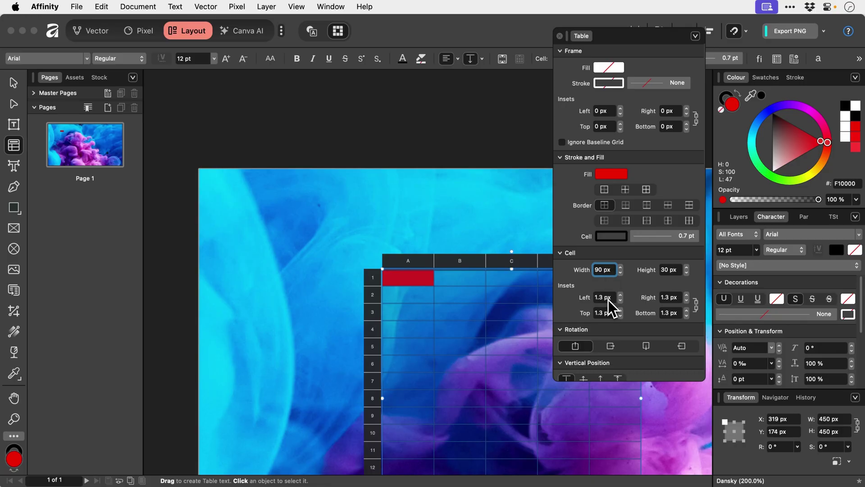
{"action": "left_click", "coordinate": [481, 204]}
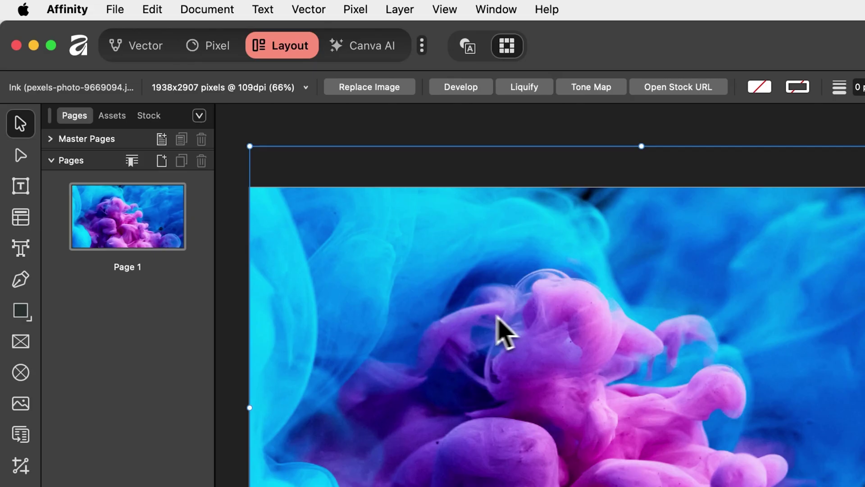
{"action": "left_click", "coordinate": [20, 279]}
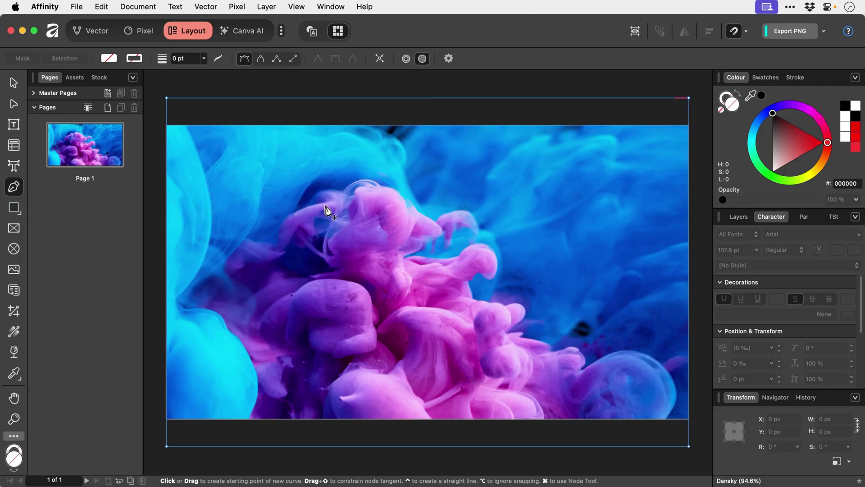
{"action": "left_click", "coordinate": [489, 307]}
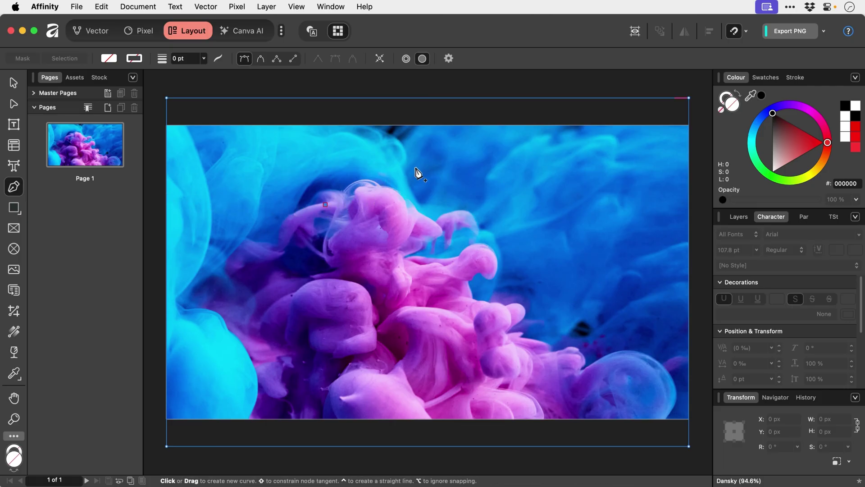
{"action": "left_click_drag", "start_coordinate": [627, 250], "coordinate": [705, 274]}
{"action": "left_click_drag", "start_coordinate": [481, 223], "coordinate": [515, 199]}
{"action": "left_click_drag", "start_coordinate": [572, 243], "coordinate": [551, 325]}
{"action": "left_click_drag", "start_coordinate": [453, 335], "coordinate": [413, 265]}
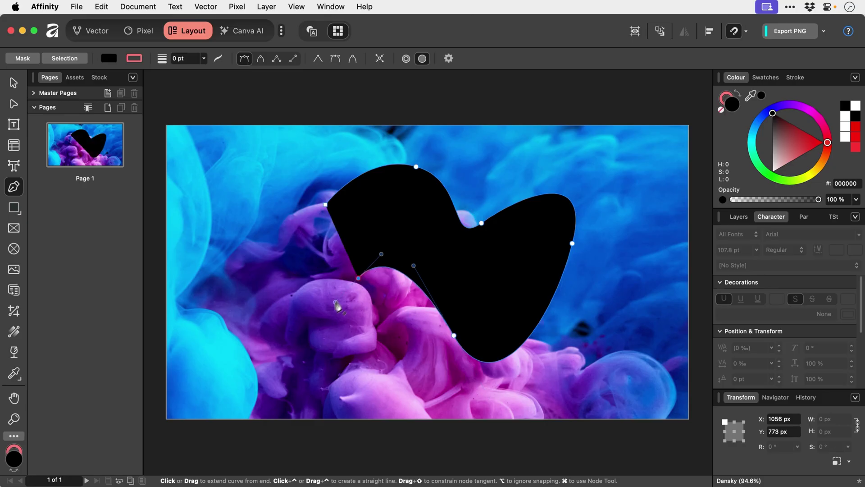
{"action": "left_click_drag", "start_coordinate": [337, 305], "coordinate": [322, 306]}
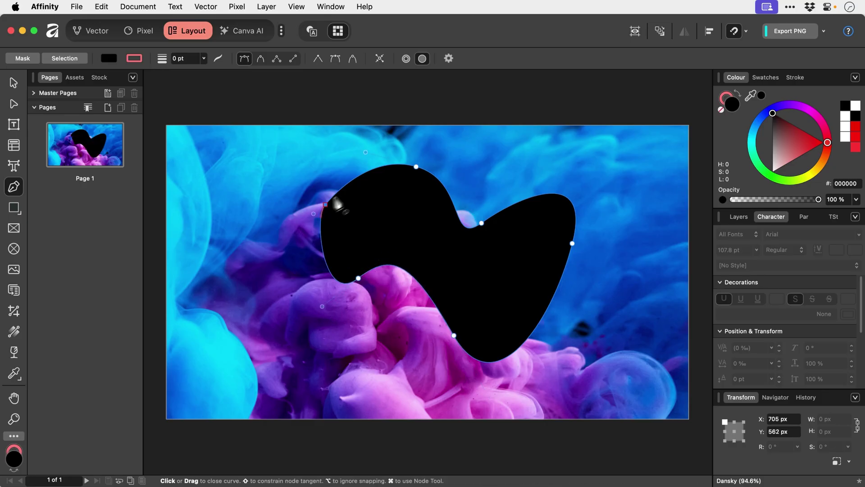
{"action": "left_click_drag", "start_coordinate": [328, 203], "coordinate": [390, 165]}
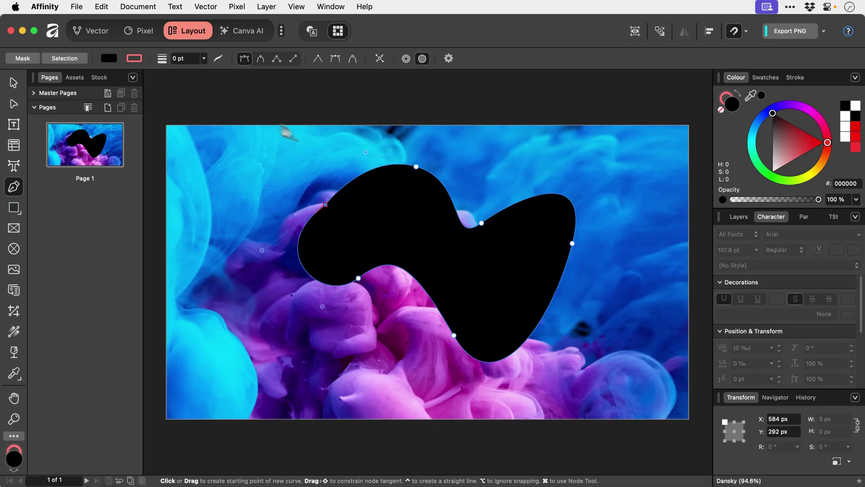
{"action": "left_click", "coordinate": [39, 62]}
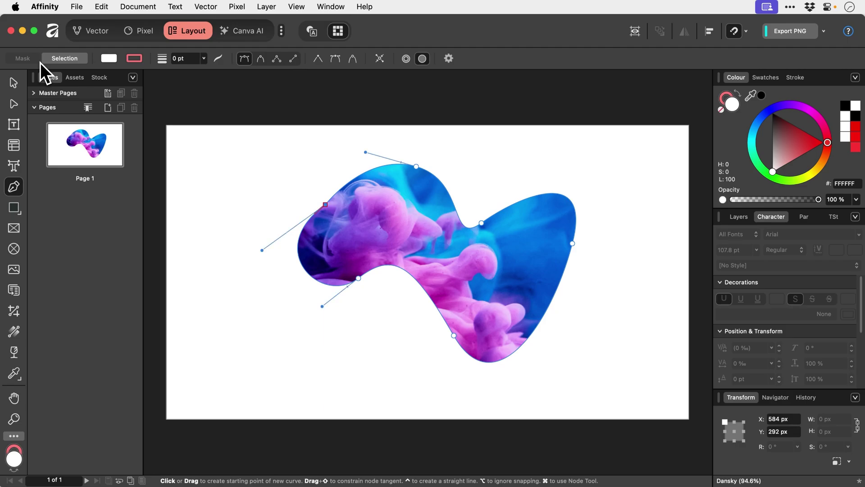
{"action": "key", "text": "super+z"}
{"action": "left_click", "coordinate": [66, 62]}
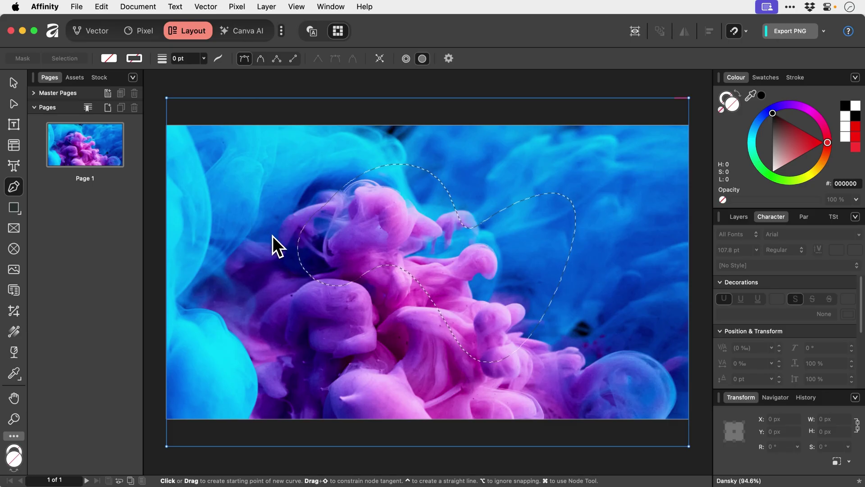
{"action": "key", "text": "super+d"}
{"action": "key", "text": "v"}
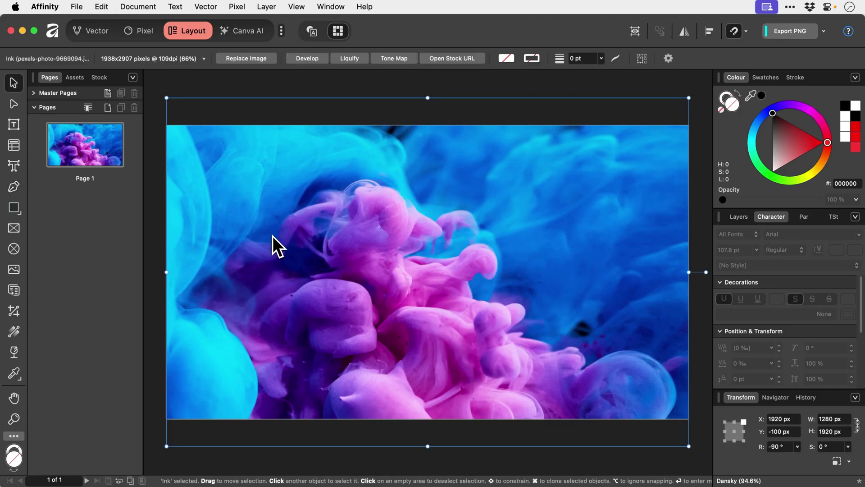
Draw a black five-point star over the ink image and move it up and left.
{"action": "left_click", "coordinate": [19, 211]}
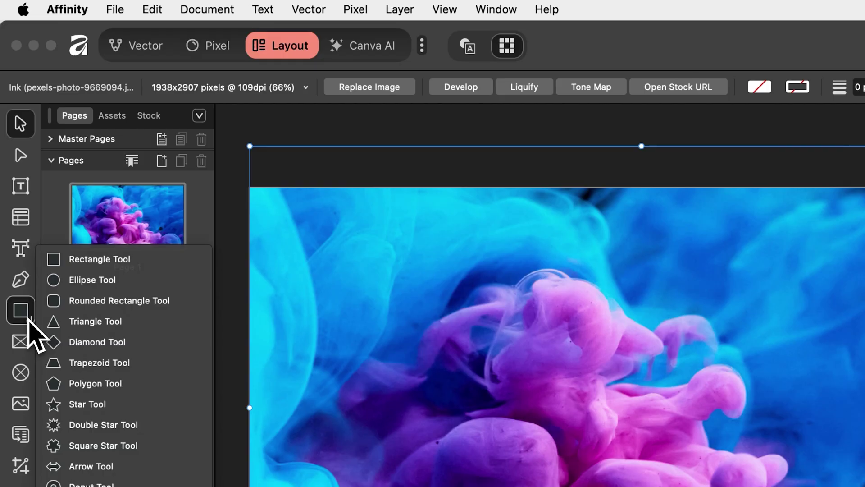
{"action": "left_click", "coordinate": [134, 405]}
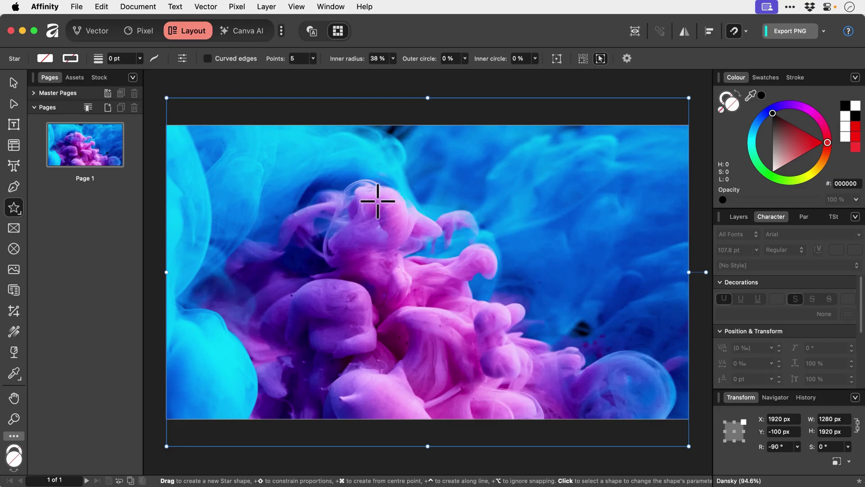
{"action": "left_click_drag", "start_coordinate": [377, 201], "coordinate": [551, 380]}
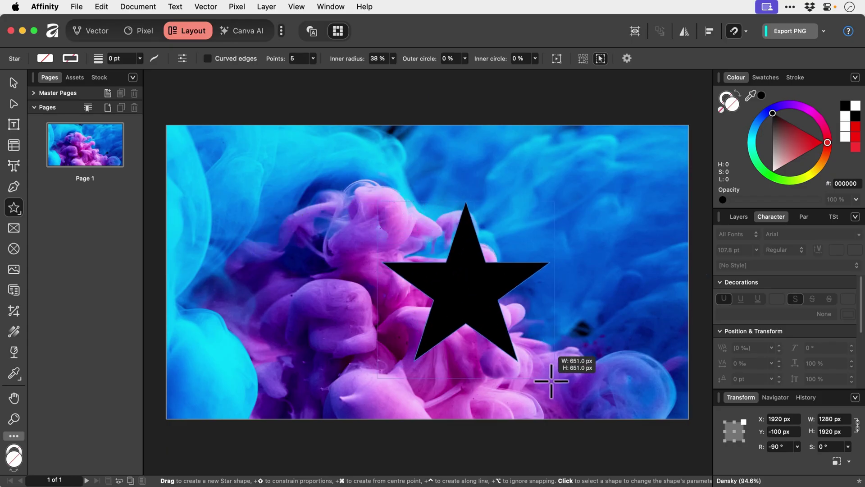
{"action": "key", "text": "v"}
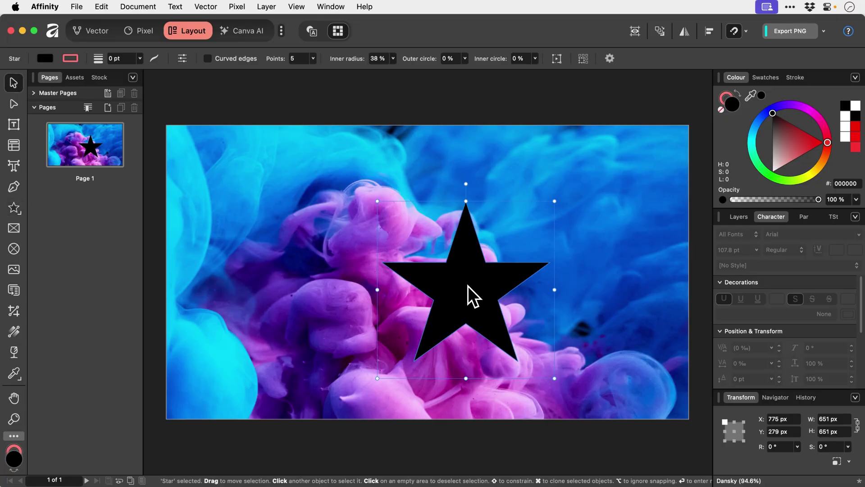
{"action": "left_click_drag", "start_coordinate": [468, 286], "coordinate": [440, 271]}
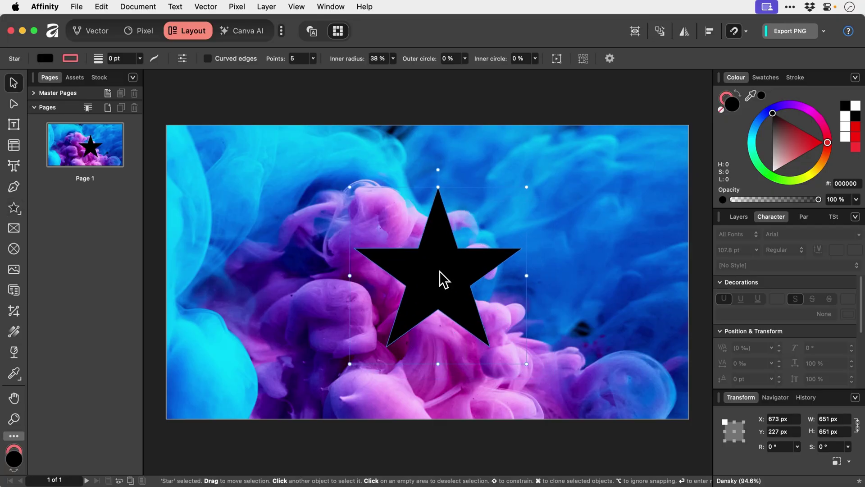
Thin the star's points and pull its top point down, reshaping it to 651 × 541 px.
{"action": "key", "text": "m"}
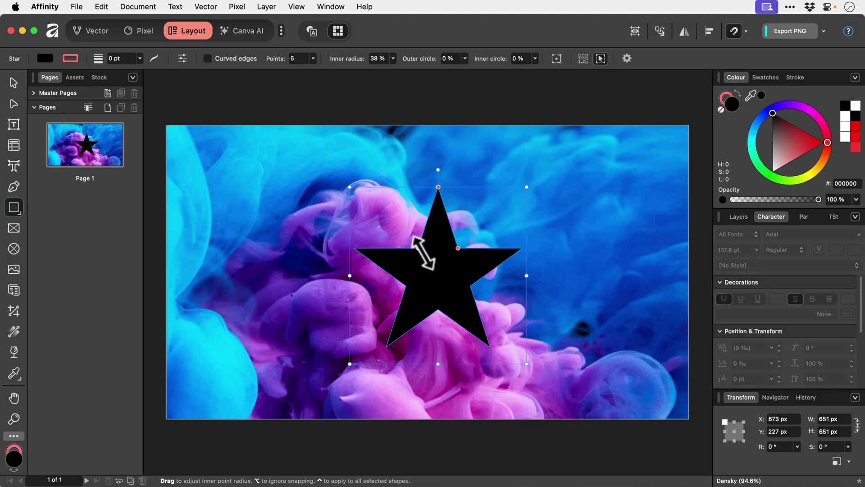
{"action": "left_click_drag", "start_coordinate": [420, 249], "coordinate": [451, 255]}
{"action": "left_click_drag", "start_coordinate": [439, 186], "coordinate": [469, 232]}
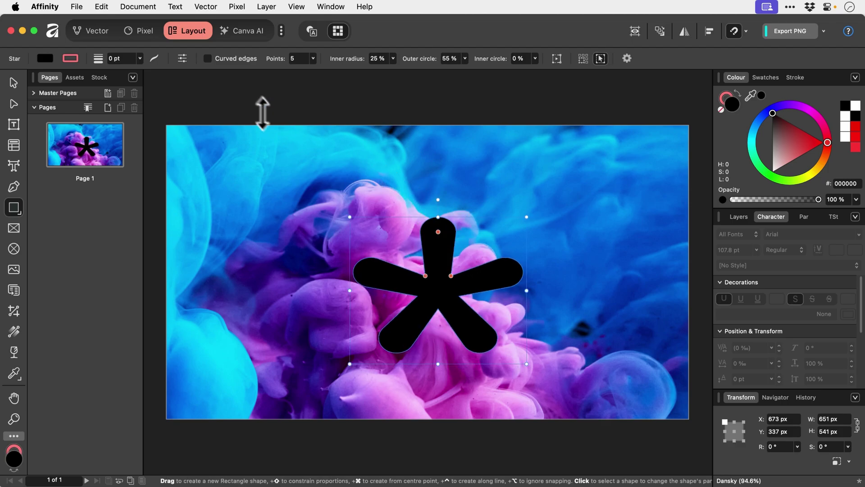
Apply the six-point asterisk and nine-petal flower presets with curved edges, then delete the shape.
{"action": "left_click", "coordinate": [185, 62]}
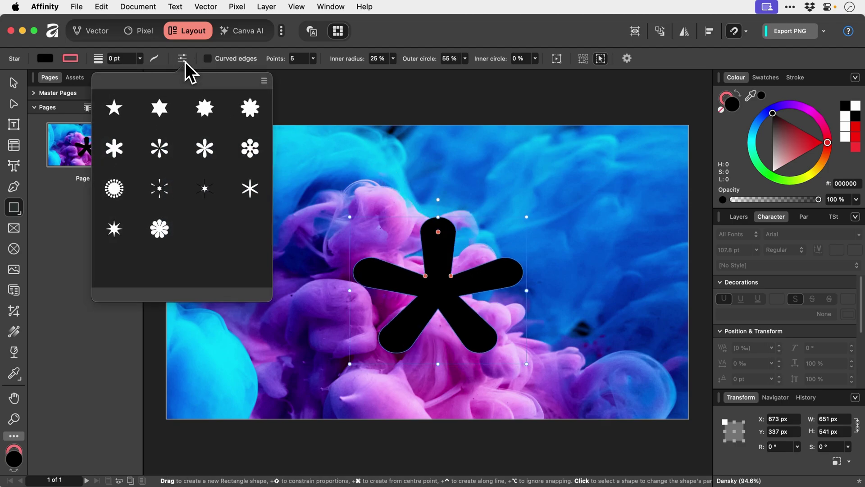
{"action": "left_click", "coordinate": [163, 149]}
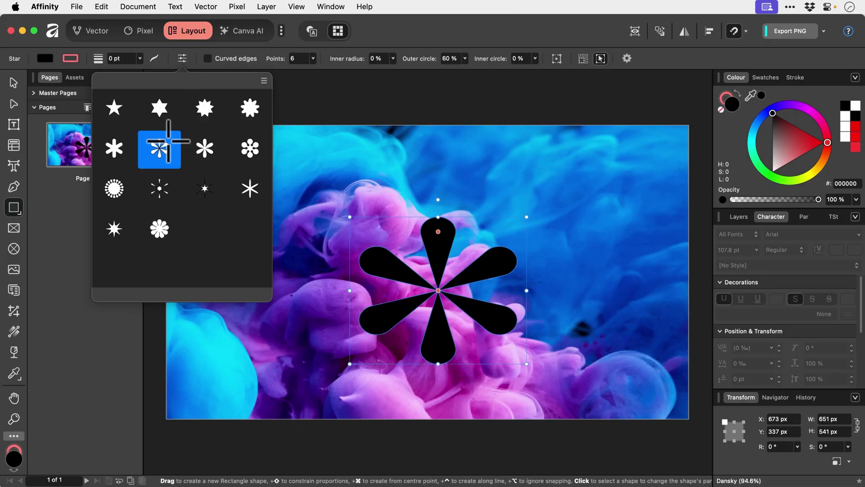
{"action": "left_click", "coordinate": [205, 141]}
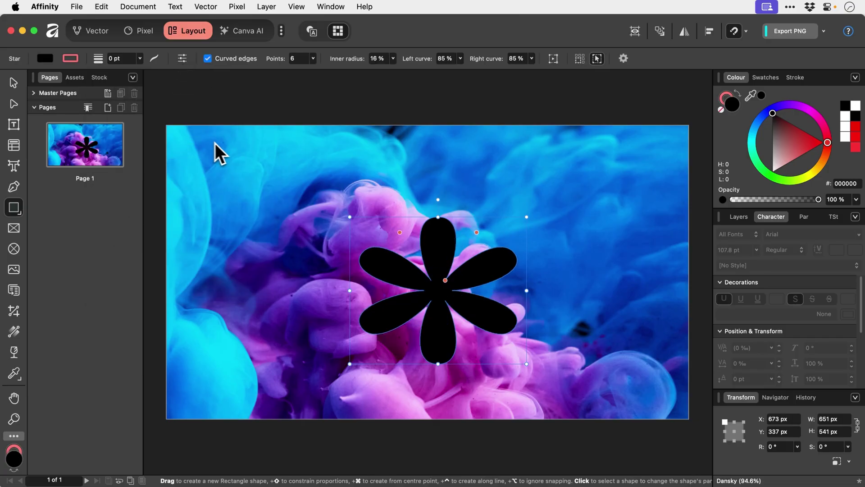
{"action": "left_click", "coordinate": [182, 58]}
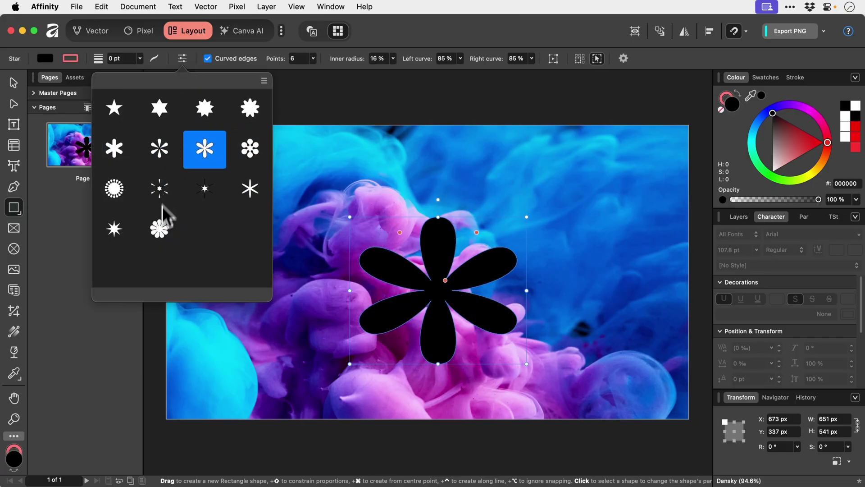
{"action": "left_click", "coordinate": [159, 229]}
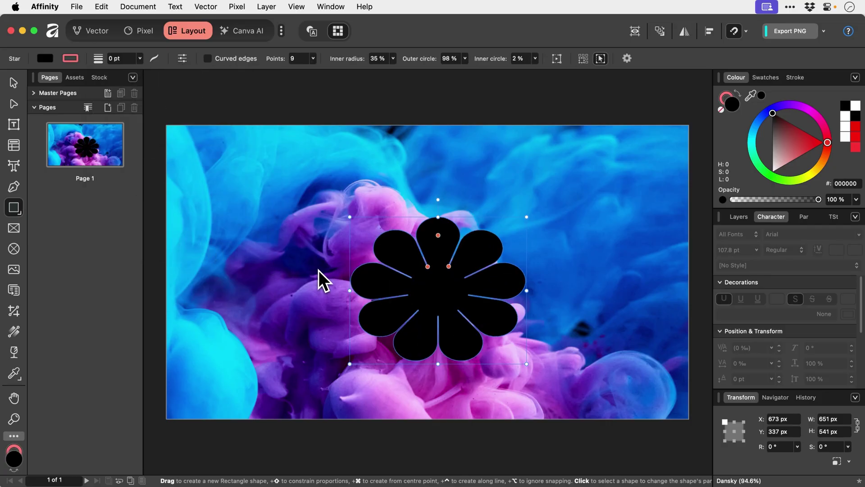
{"action": "key", "text": "v"}
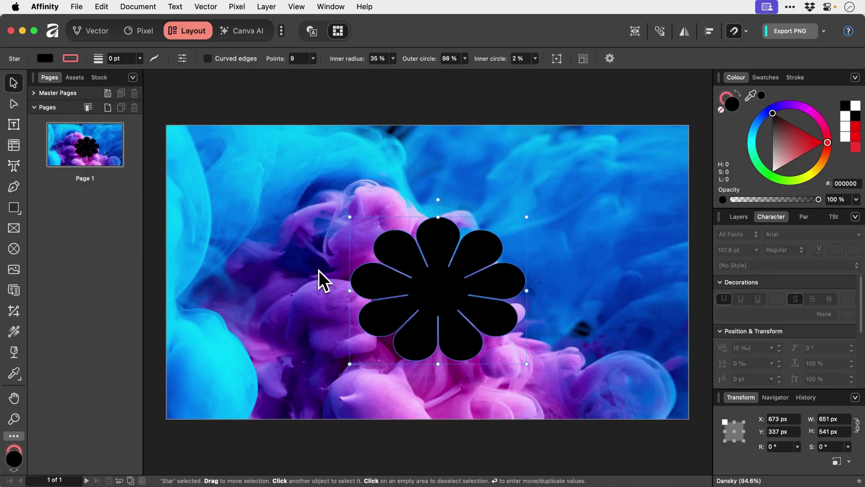
{"action": "key", "text": "Delete"}
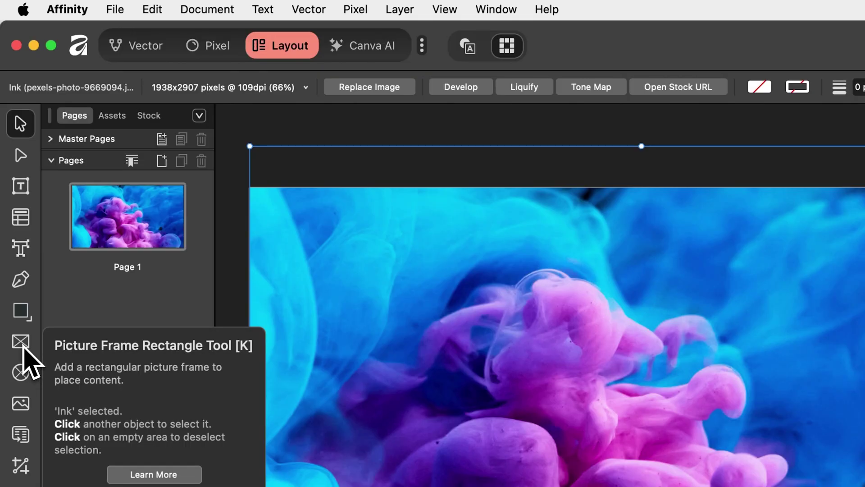
Draw two rectangular picture frames, clone one further right, and add a circular frame lower left.
{"action": "left_click", "coordinate": [23, 344]}
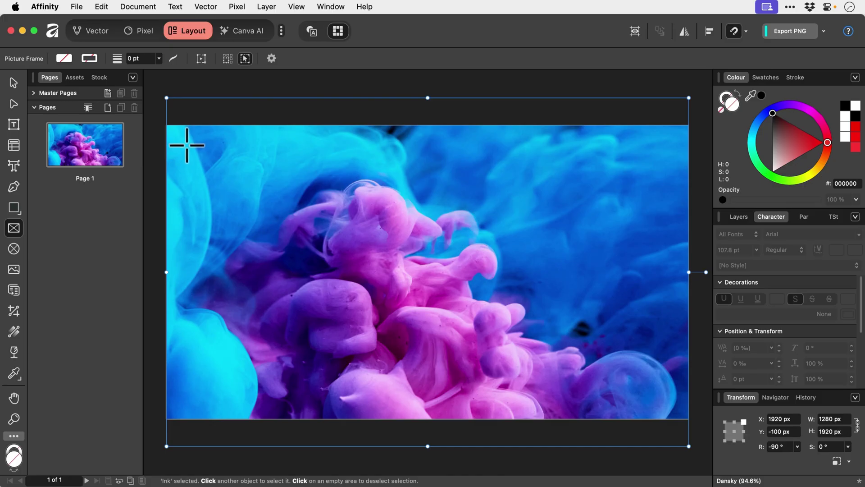
{"action": "mouse_move", "coordinate": [187, 145]}
{"action": "left_mouse_down"}
{"action": "mouse_move", "coordinate": [344, 293]}
{"action": "mouse_move", "coordinate": [347, 243]}
{"action": "mouse_move", "coordinate": [347, 263]}
{"action": "left_mouse_up"}
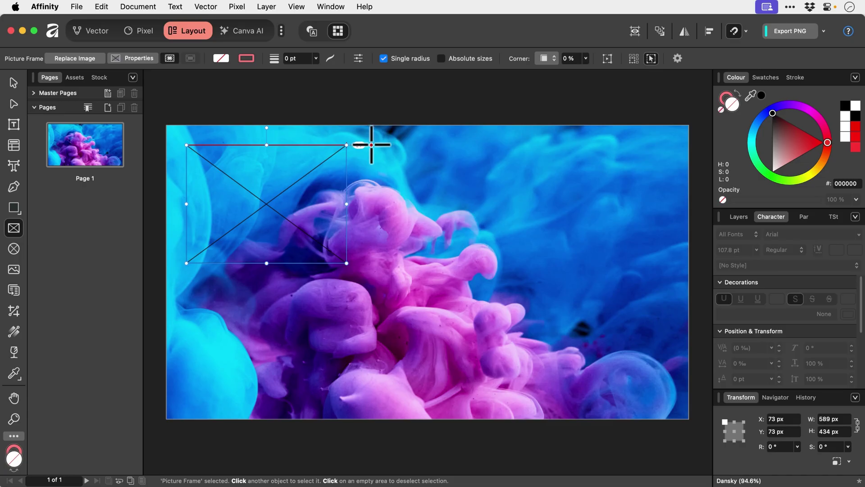
{"action": "mouse_move", "coordinate": [371, 145]}
{"action": "left_mouse_down"}
{"action": "mouse_move", "coordinate": [469, 254]}
{"action": "mouse_move", "coordinate": [463, 263]}
{"action": "left_mouse_up"}
{"action": "key", "text": "v"}
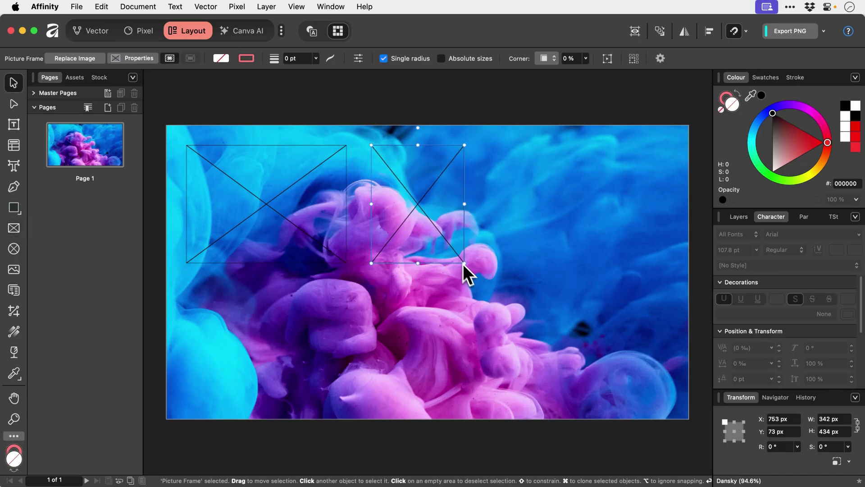
{"action": "left_click_drag", "start_coordinate": [440, 229], "coordinate": [556, 230], "text": "super"}
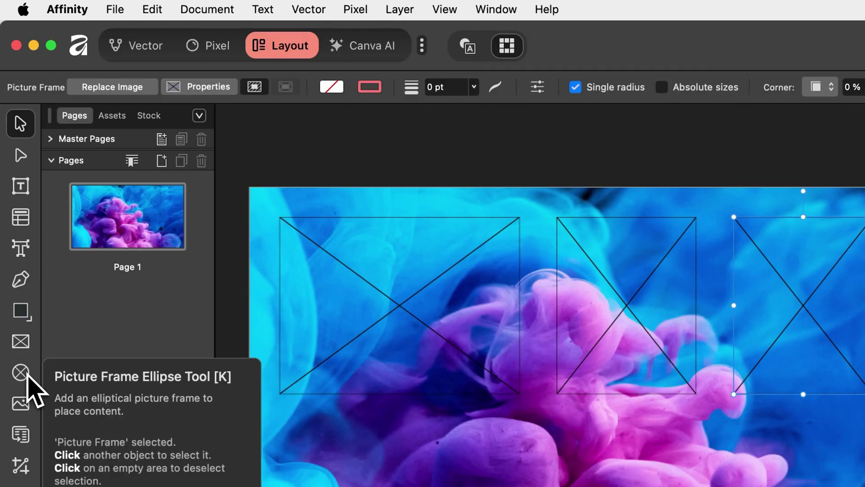
{"action": "left_click", "coordinate": [26, 374]}
{"action": "left_click_drag", "start_coordinate": [273, 299], "coordinate": [350, 370]}
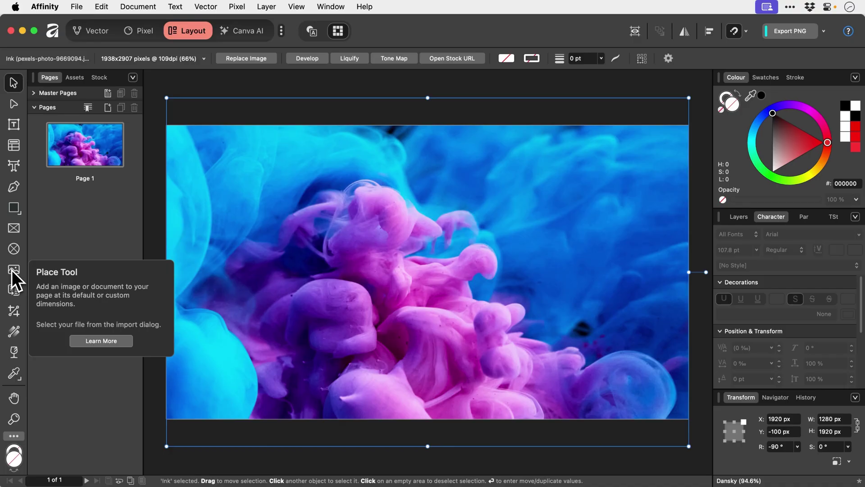
Place the desktop screenshot across the page, then undo the placement.
{"action": "left_click", "coordinate": [11, 270]}
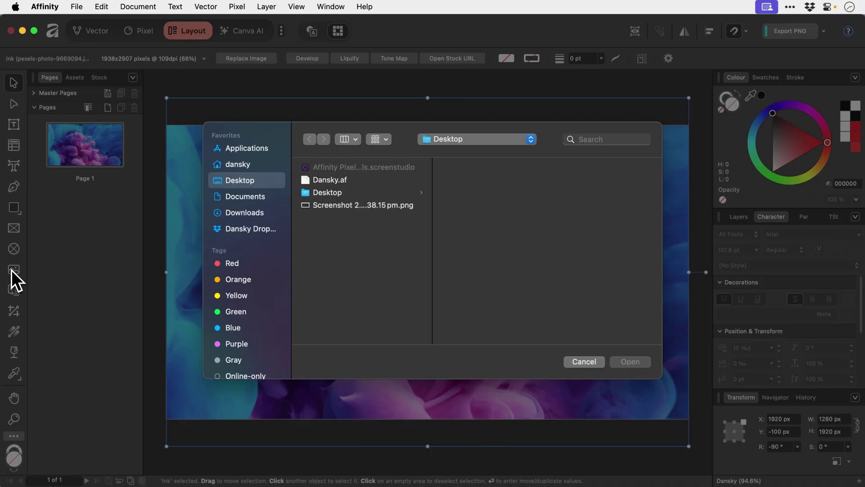
{"action": "left_click", "coordinate": [341, 209]}
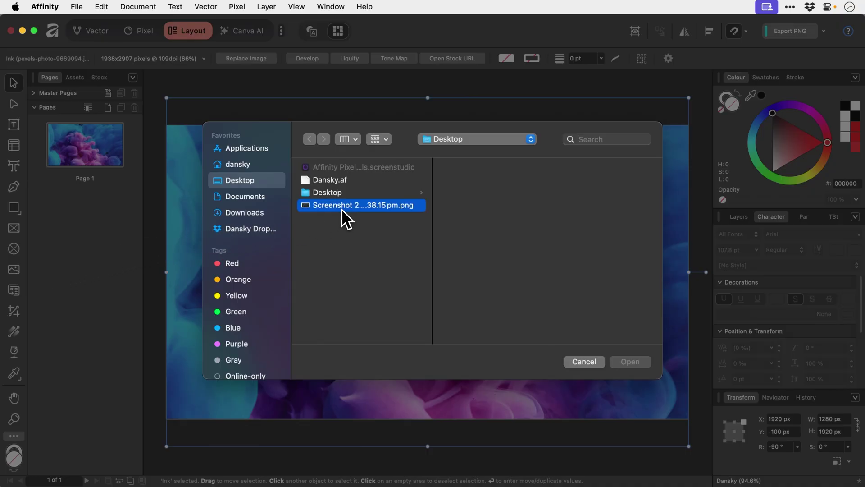
{"action": "key", "text": "Return"}
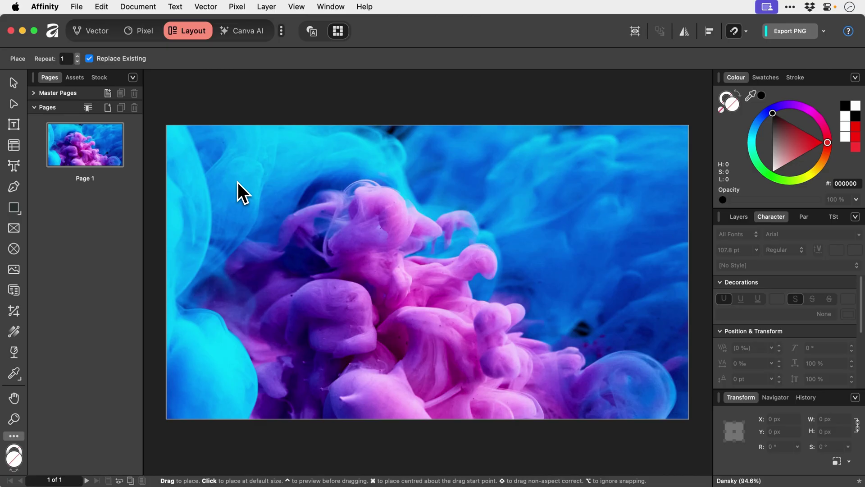
{"action": "left_click_drag", "start_coordinate": [237, 182], "coordinate": [613, 405]}
{"action": "key", "text": "super+z"}
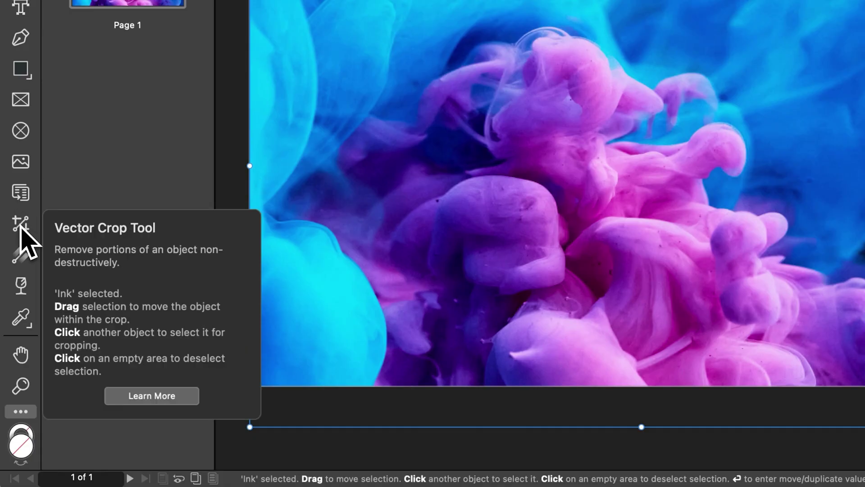
Crop the Ink photo inward from its left, right and top edges, then show the Layers panel.
{"action": "left_click", "coordinate": [20, 224]}
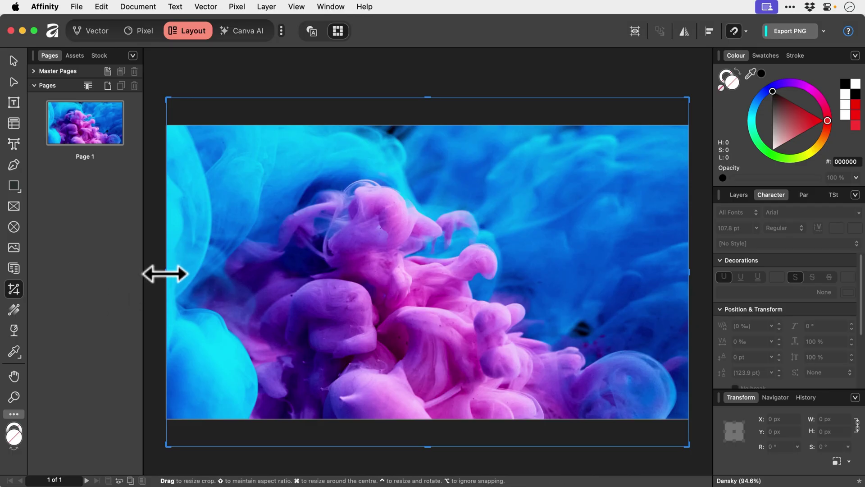
{"action": "left_click_drag", "start_coordinate": [247, 167], "coordinate": [362, 164]}
{"action": "left_click_drag", "start_coordinate": [242, 271], "coordinate": [309, 276]}
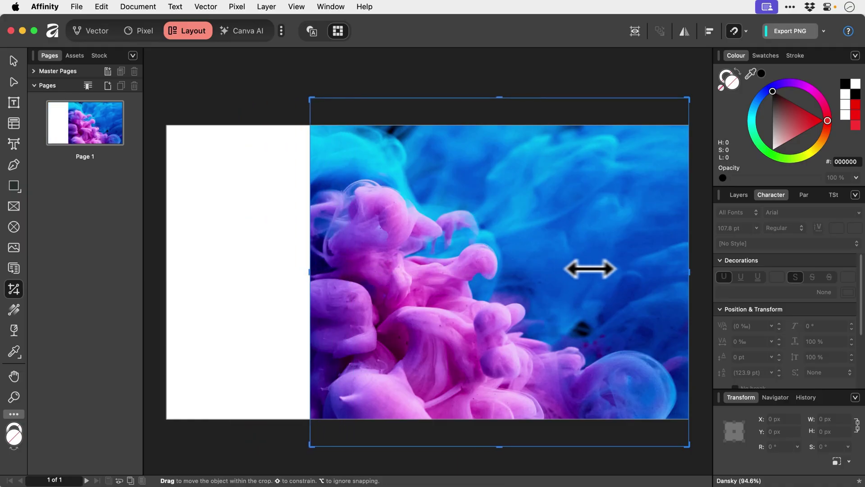
{"action": "left_click_drag", "start_coordinate": [687, 270], "coordinate": [595, 272]}
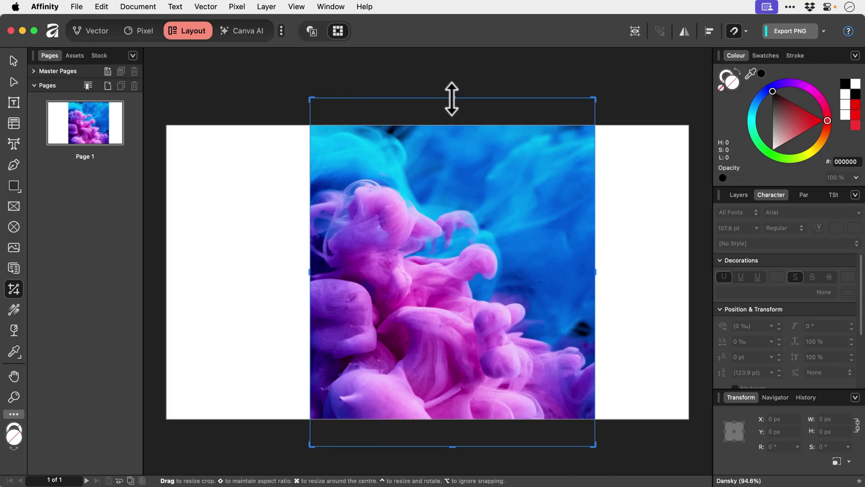
{"action": "left_click_drag", "start_coordinate": [451, 97], "coordinate": [449, 192]}
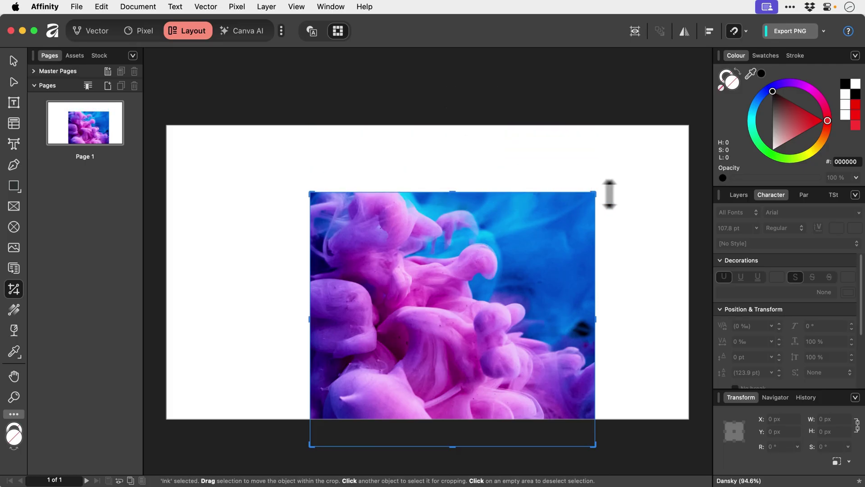
{"action": "left_click", "coordinate": [735, 196]}
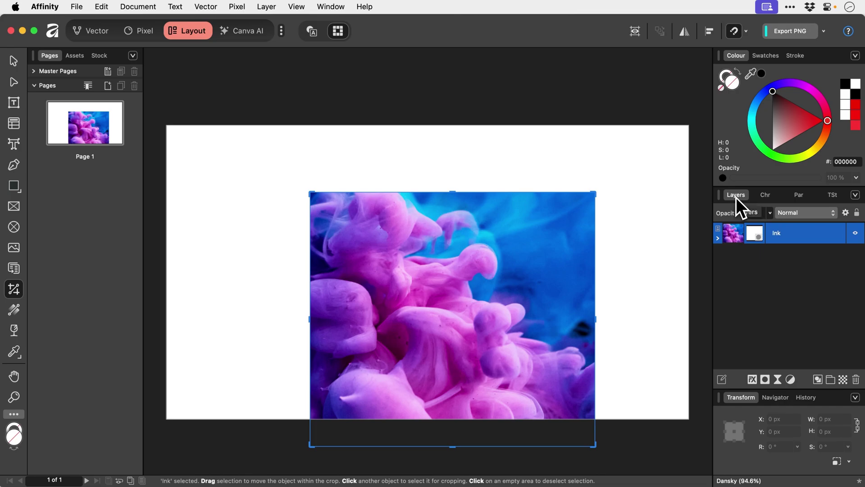
Hide the Ink layer's crop mask and delete its Clipping Mask, returning to the Move tool.
{"action": "left_click", "coordinate": [757, 232]}
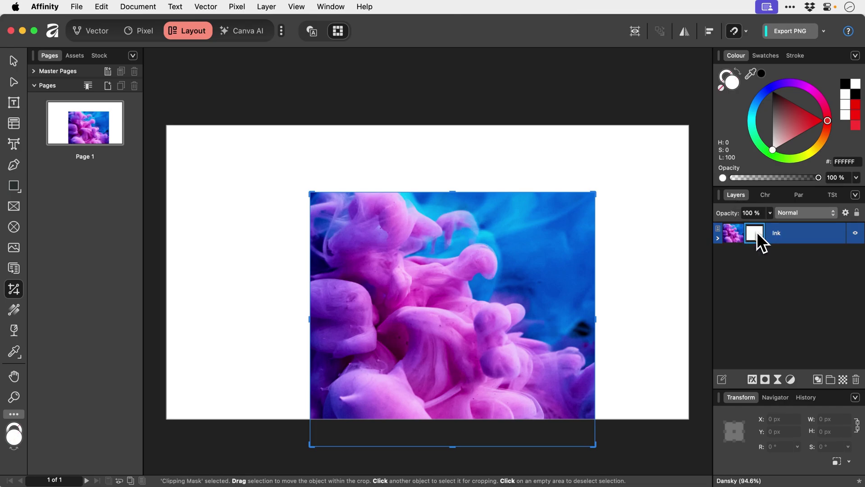
{"action": "right_click", "coordinate": [756, 232]}
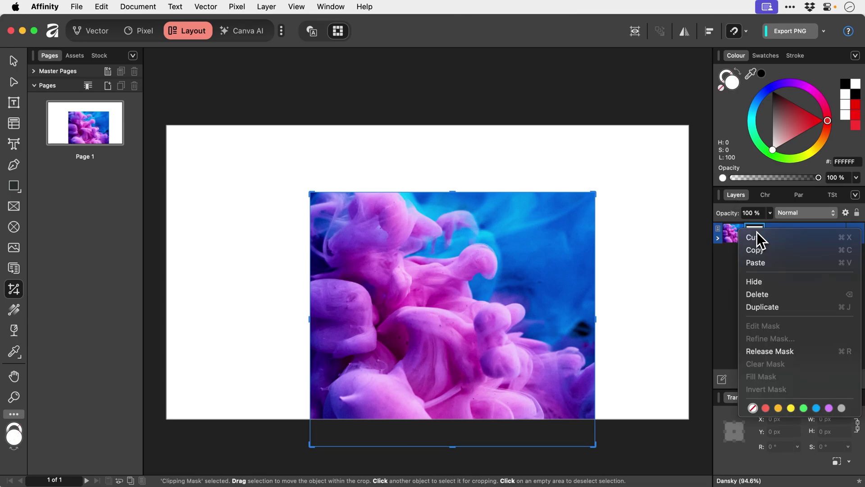
{"action": "left_click", "coordinate": [764, 280]}
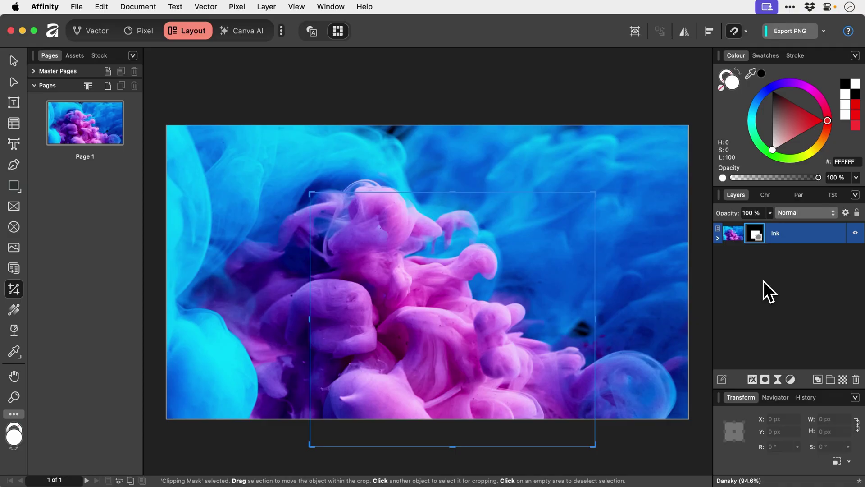
{"action": "left_click", "coordinate": [717, 239]}
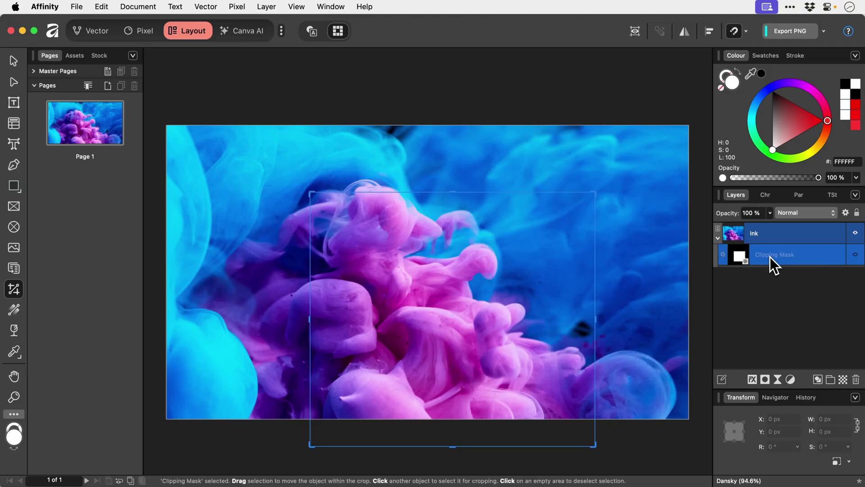
{"action": "right_click", "coordinate": [743, 255]}
{"action": "left_click", "coordinate": [777, 318]}
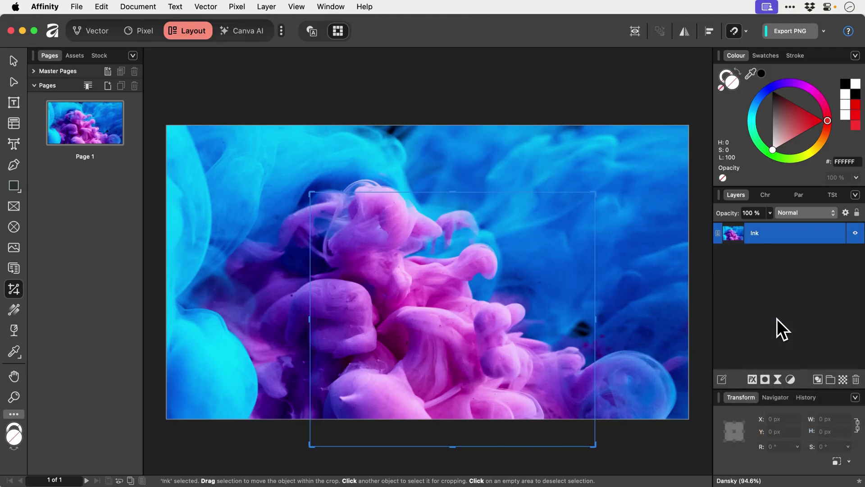
{"action": "key", "text": "v"}
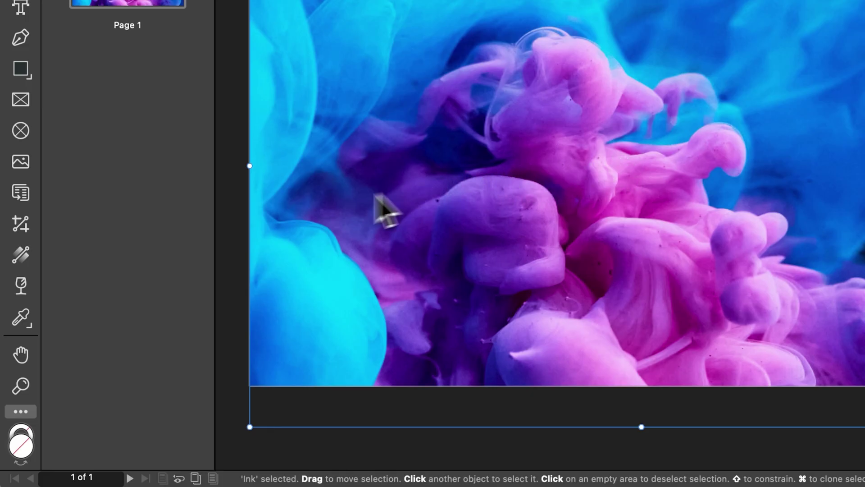
Try a grey linear gradient directly on the Ink image with the Fill Tool, then undo it.
{"action": "left_click", "coordinate": [25, 261]}
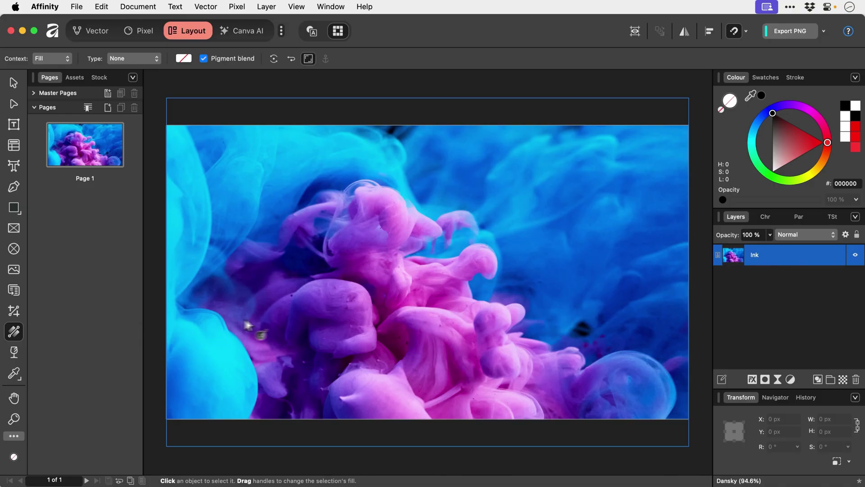
{"action": "mouse_move", "coordinate": [405, 234]}
{"action": "left_mouse_down"}
{"action": "mouse_move", "coordinate": [571, 99]}
{"action": "mouse_move", "coordinate": [592, 110]}
{"action": "mouse_move", "coordinate": [451, 185]}
{"action": "mouse_move", "coordinate": [411, 193]}
{"action": "left_mouse_up"}
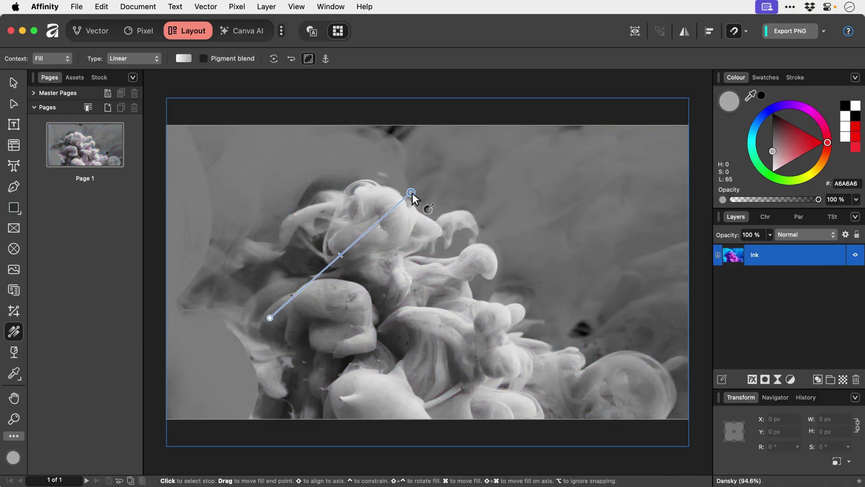
{"action": "key", "text": "super+z"}
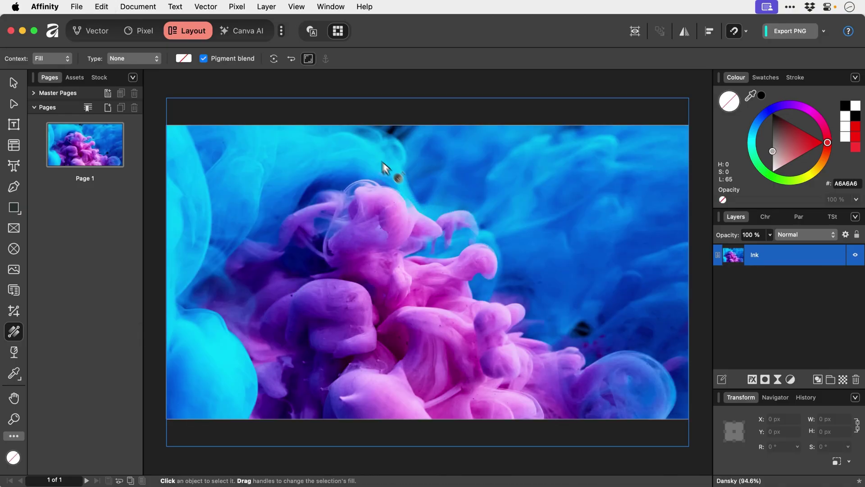
Add a new Fill layer above Ink from the Pixel menu and drag a linear gradient on it.
{"action": "left_click", "coordinate": [242, 9]}
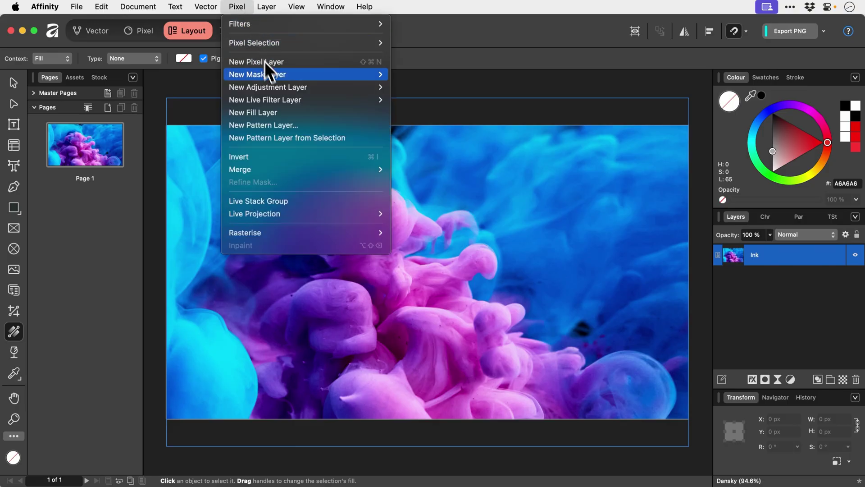
{"action": "left_click", "coordinate": [293, 113]}
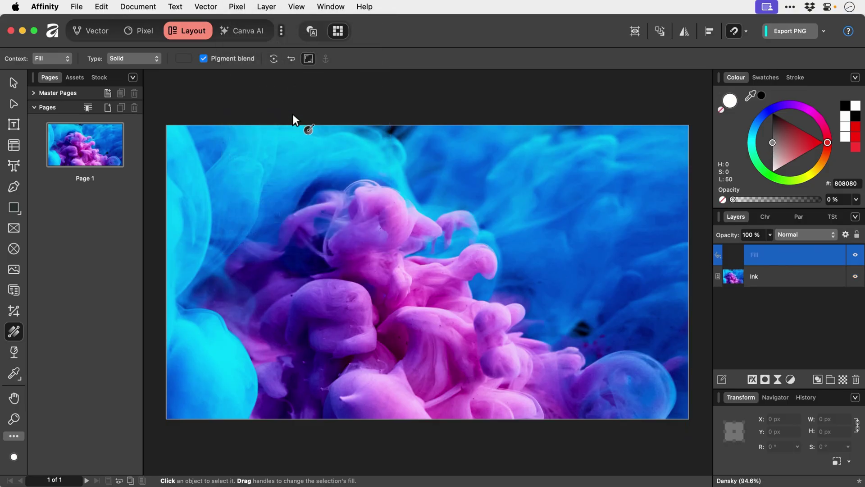
{"action": "left_click_drag", "start_coordinate": [352, 281], "coordinate": [556, 179]}
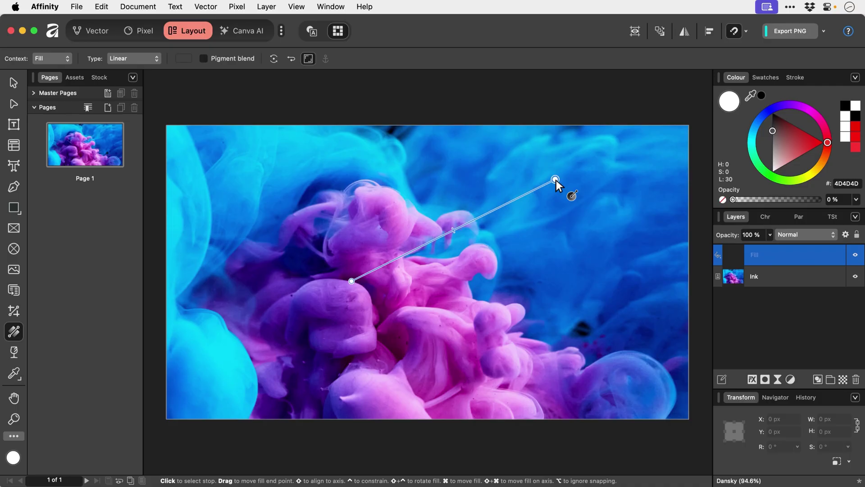
Create a new A4 document and lay a linear gradient Fill layer across its page.
{"action": "key", "text": "super+n"}
{"action": "key", "text": "Return"}
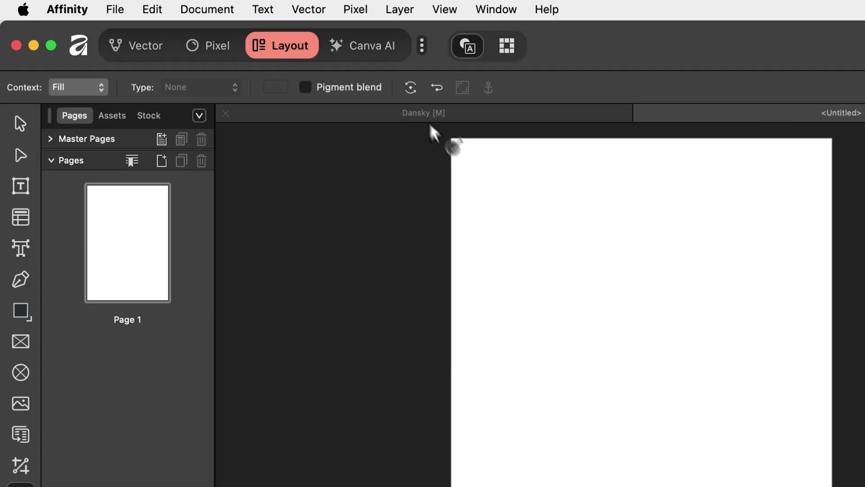
{"action": "left_click", "coordinate": [361, 11]}
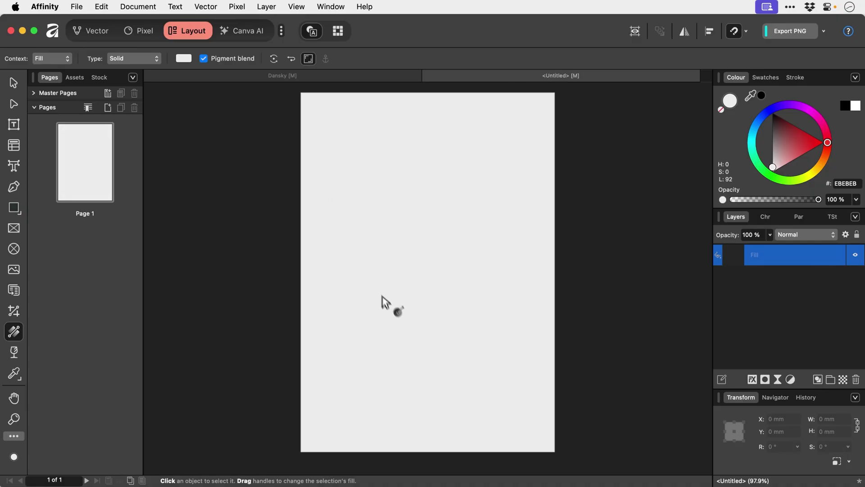
{"action": "left_click_drag", "start_coordinate": [580, 456], "coordinate": [711, 337]}
{"action": "key", "text": "v"}
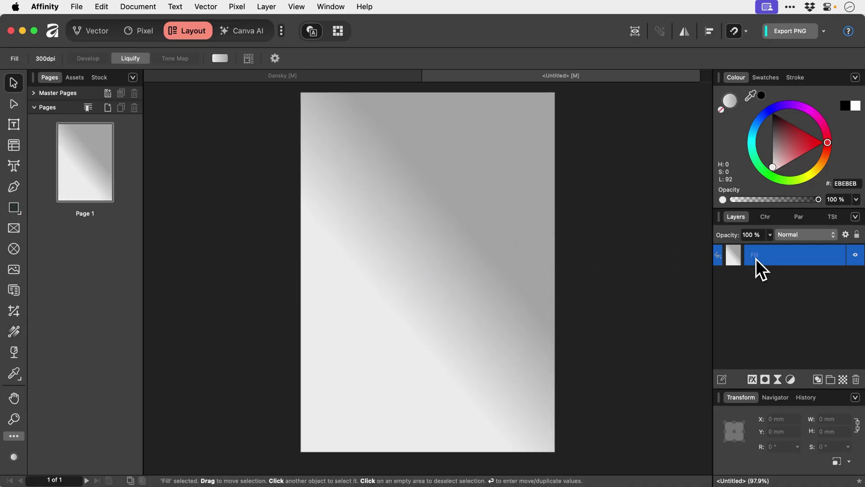
Paste the grey gradient Fill layer into the Dansky document, redraw it diagonally, and delete the older Fill layer.
{"action": "left_click", "coordinate": [350, 79]}
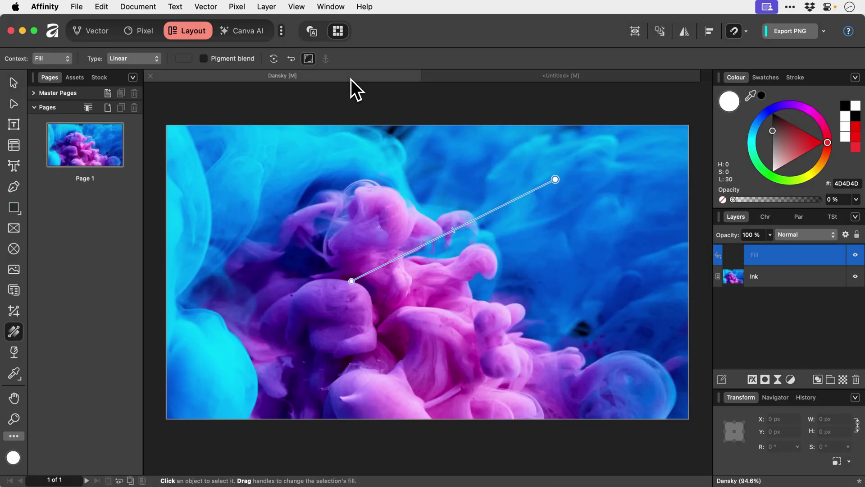
{"action": "key", "text": "super+v"}
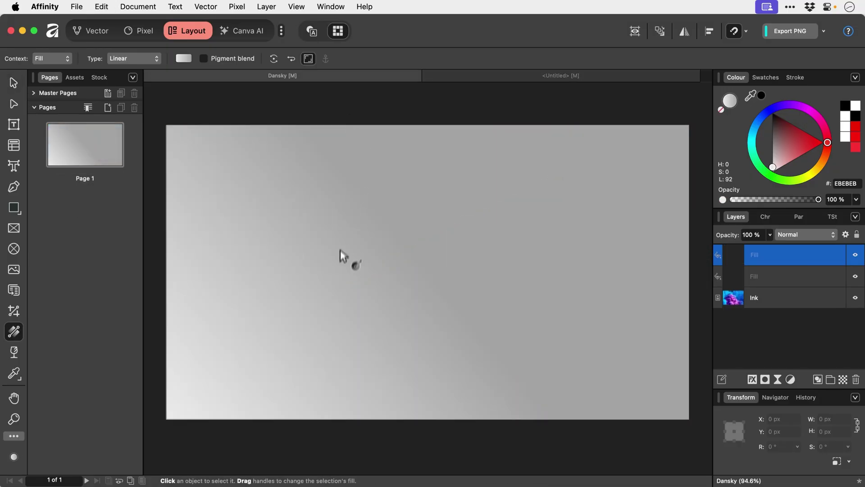
{"action": "left_click_drag", "start_coordinate": [338, 266], "coordinate": [520, 169]}
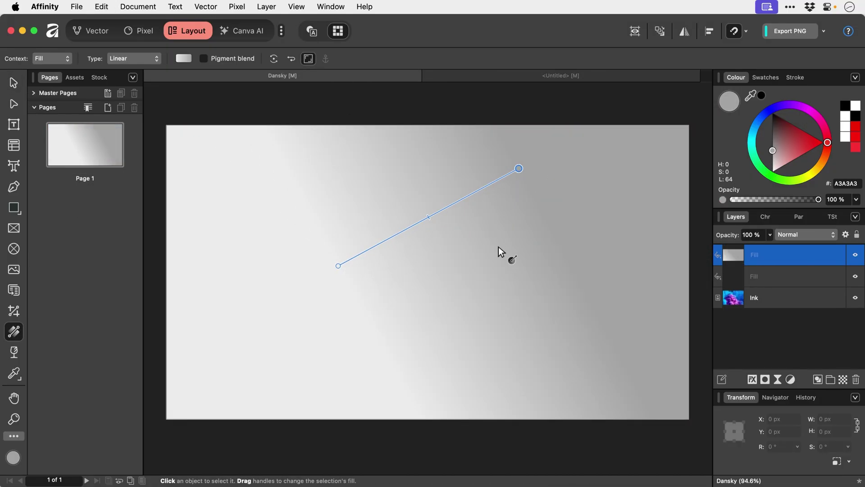
{"action": "left_click_drag", "start_coordinate": [499, 247], "coordinate": [521, 194]}
{"action": "key", "text": "v"}
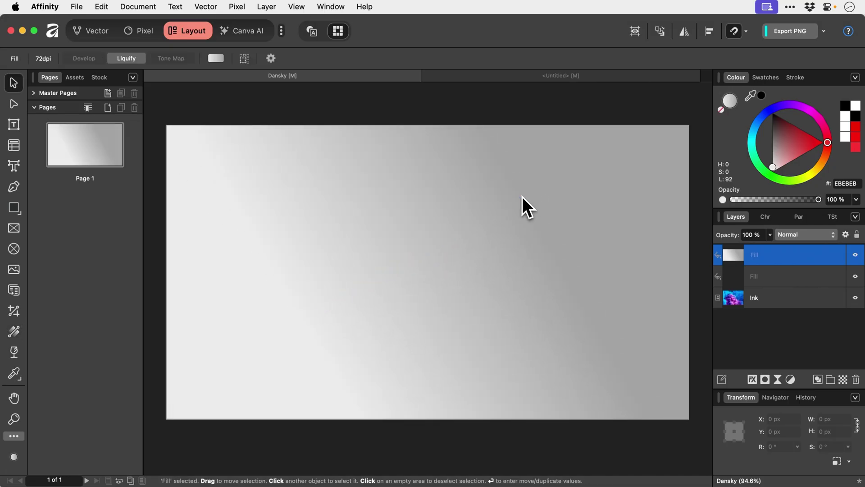
{"action": "left_click", "coordinate": [764, 280]}
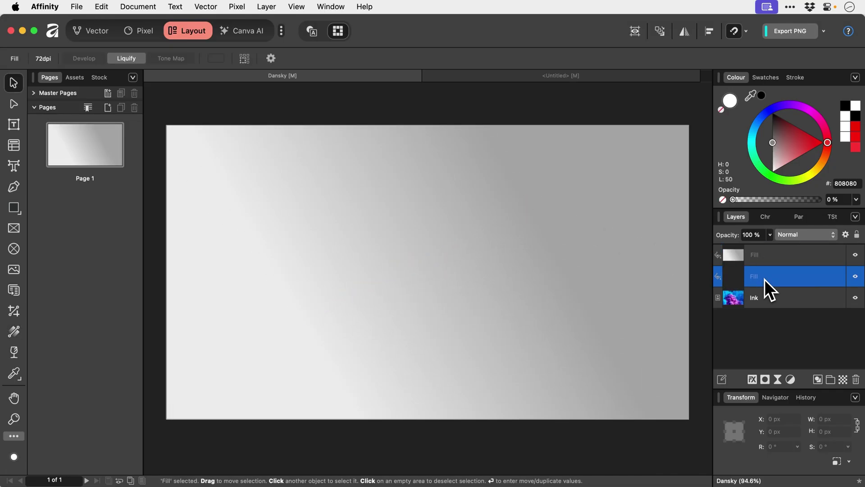
{"action": "key", "text": "Delete"}
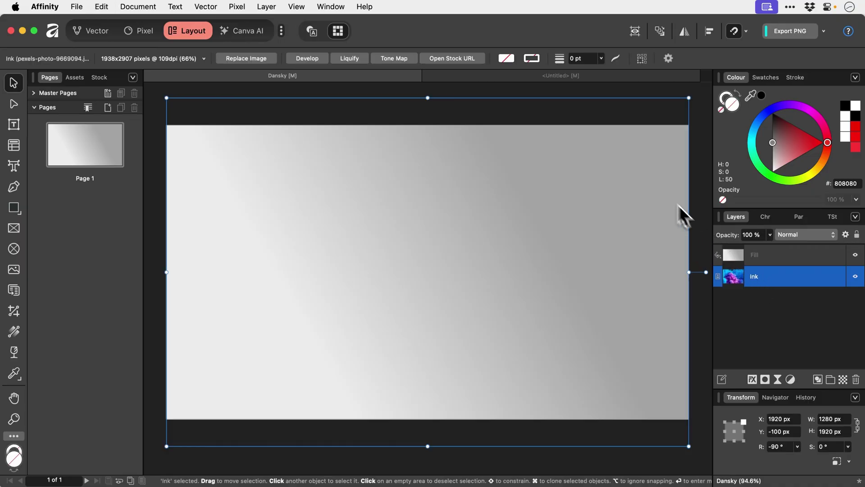
Close the untitled A4 document without saving.
{"action": "left_click", "coordinate": [542, 80]}
{"action": "key", "text": "super+w"}
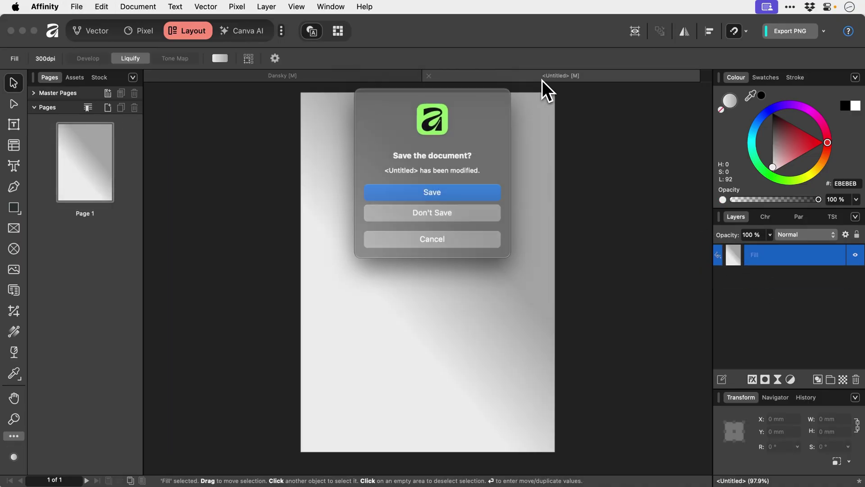
{"action": "left_click", "coordinate": [412, 211]}
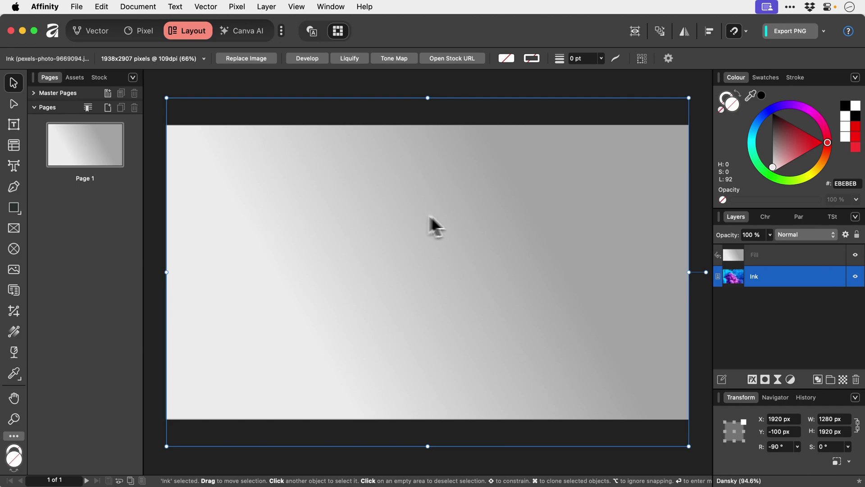
Change the Fill layer from a gradient to a solid fill of pink FF0061.
{"action": "left_click", "coordinate": [757, 253]}
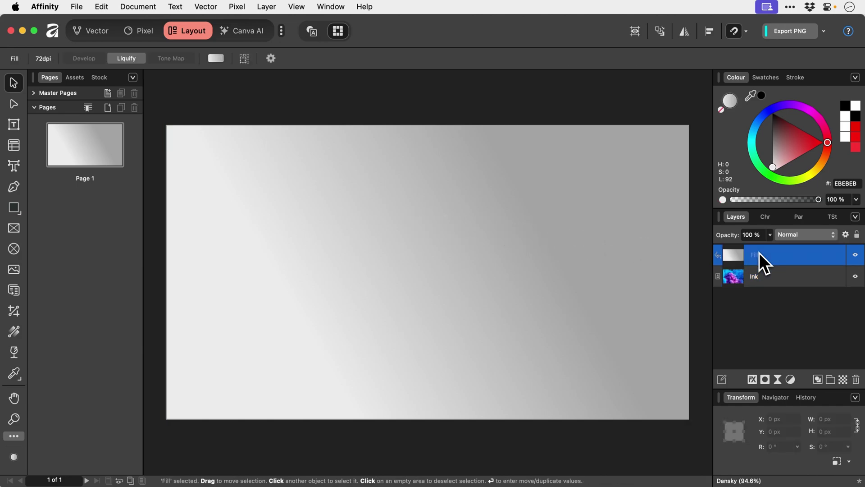
{"action": "key", "text": "g"}
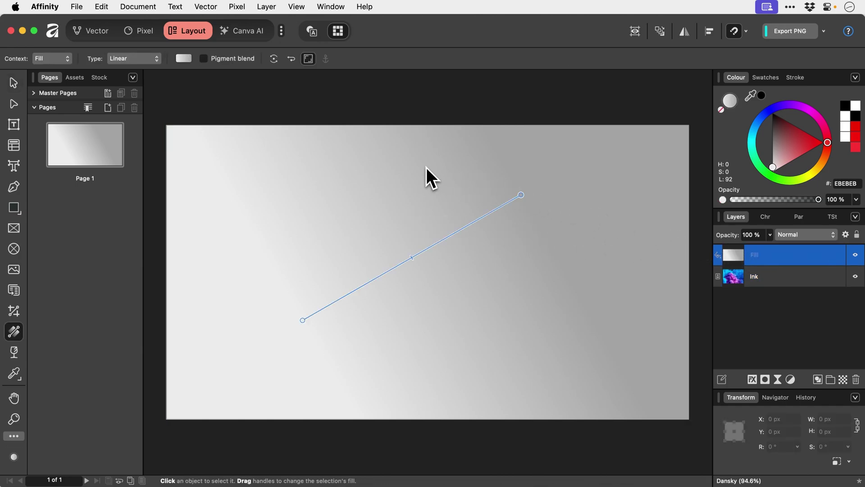
{"action": "left_click", "coordinate": [155, 58]}
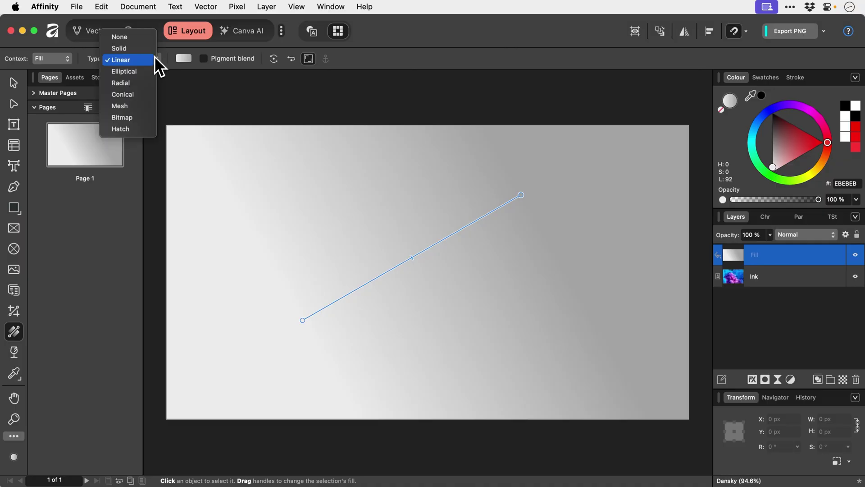
{"action": "left_click", "coordinate": [147, 46]}
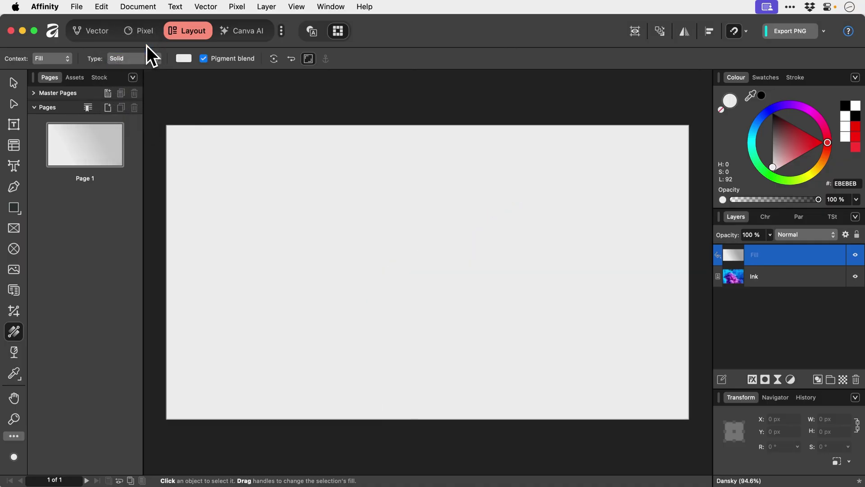
{"action": "left_click", "coordinate": [178, 59]}
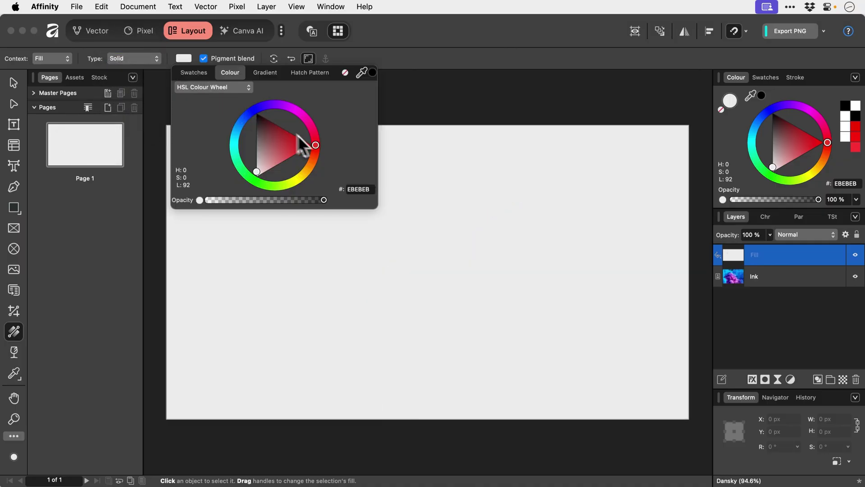
{"action": "left_click_drag", "start_coordinate": [299, 144], "coordinate": [314, 138]}
{"action": "left_click", "coordinate": [315, 130]}
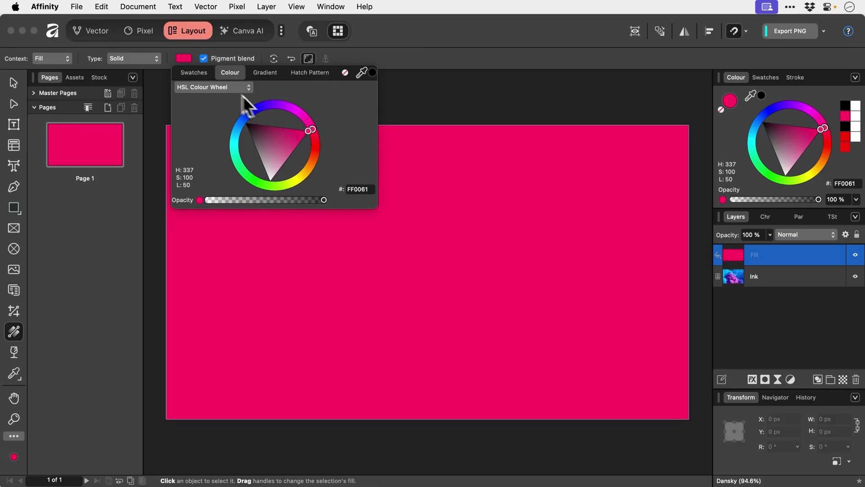
Make the fill a radial gradient centred near the page middle, FF0061 fading to 99003A.
{"action": "left_click", "coordinate": [158, 59]}
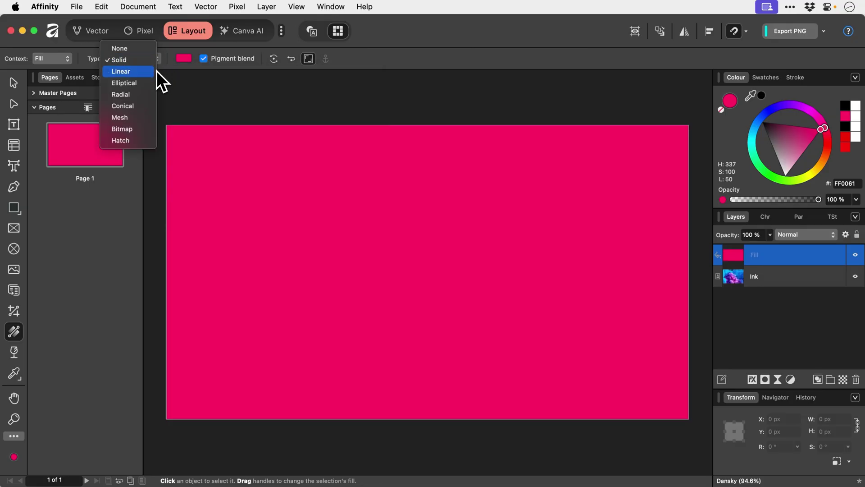
{"action": "left_click", "coordinate": [152, 95]}
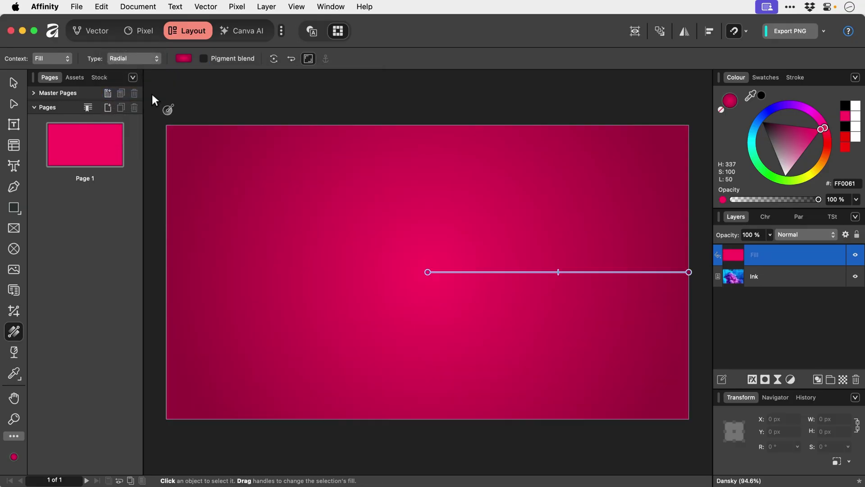
{"action": "left_click_drag", "start_coordinate": [249, 162], "coordinate": [366, 230]}
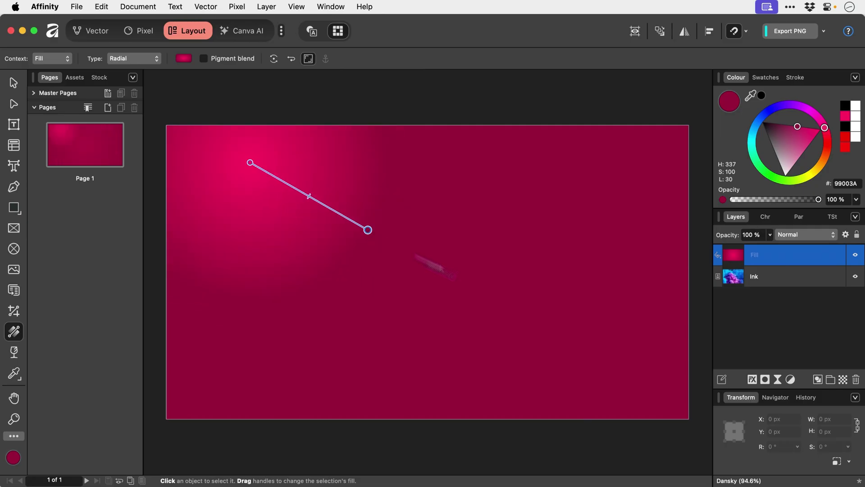
{"action": "left_click_drag", "start_coordinate": [468, 274], "coordinate": [375, 247]}
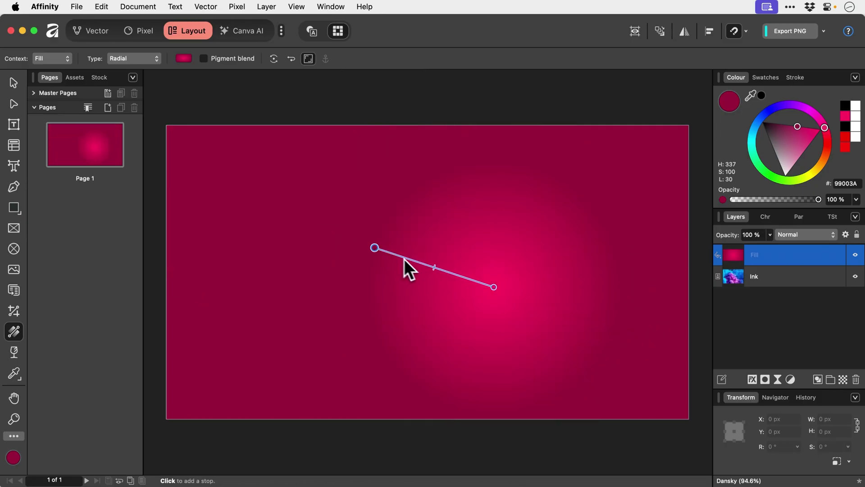
{"action": "left_click_drag", "start_coordinate": [431, 268], "coordinate": [456, 261]}
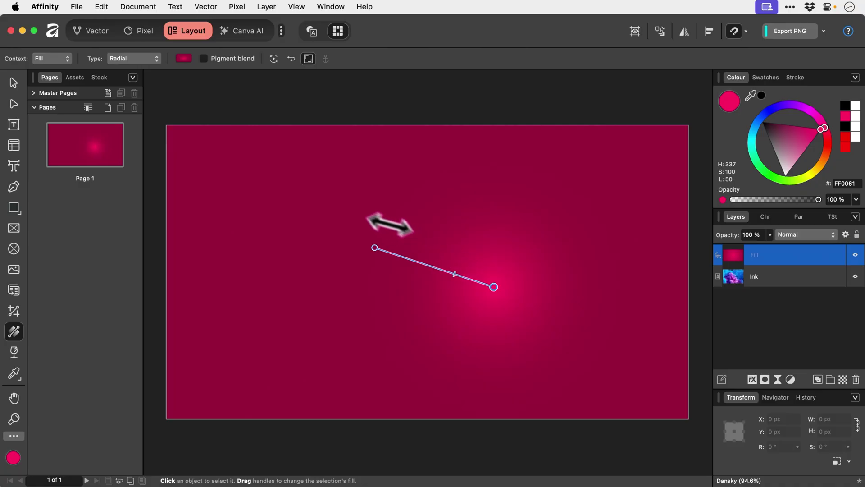
Set the fill type to Bitmap using the screenshot PNG, shrunk into small horizontal tiles.
{"action": "left_click", "coordinate": [146, 62]}
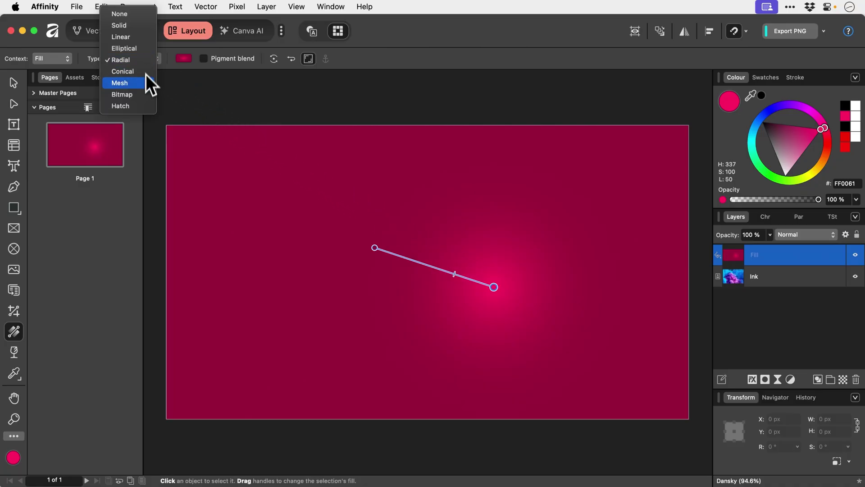
{"action": "left_click", "coordinate": [143, 95]}
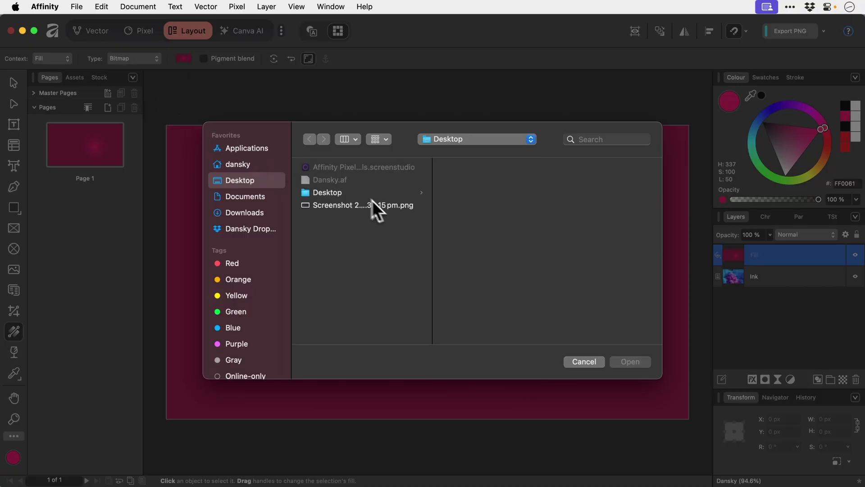
{"action": "left_click", "coordinate": [386, 207]}
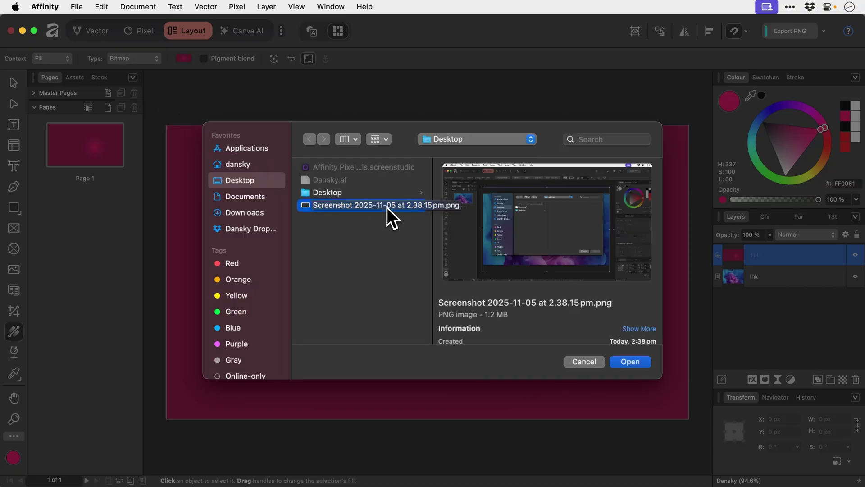
{"action": "double_click", "coordinate": [386, 208]}
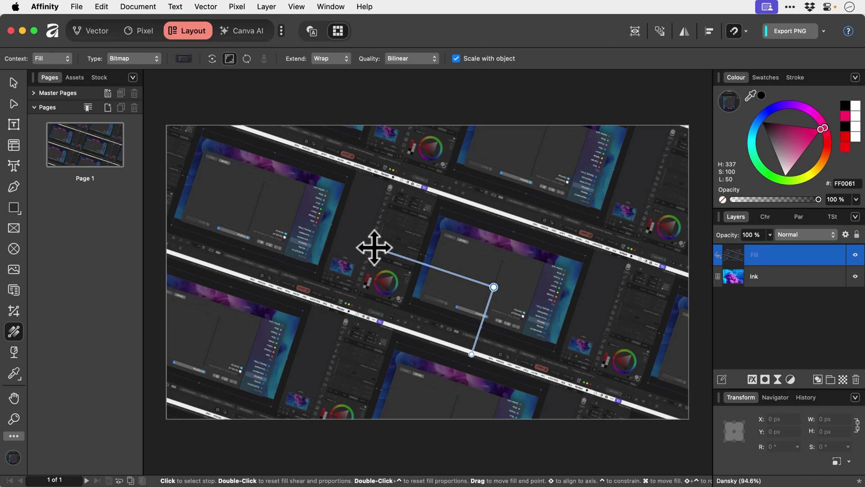
{"action": "left_click_drag", "start_coordinate": [377, 248], "coordinate": [554, 280]}
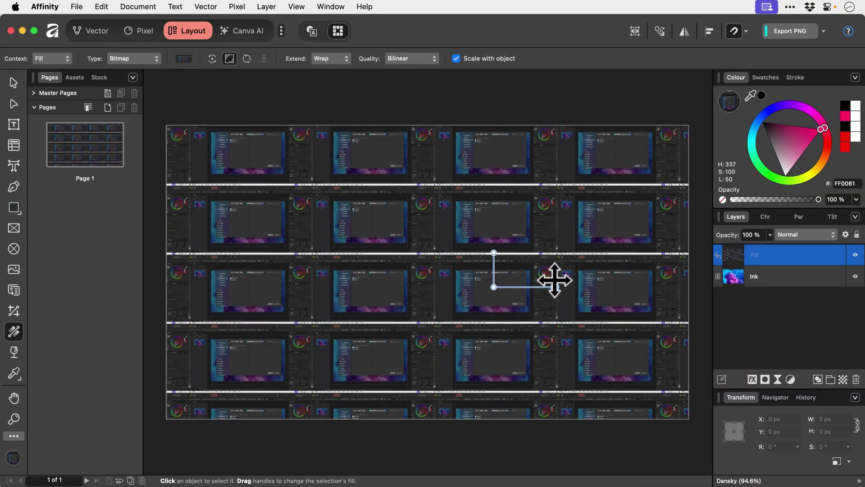
{"action": "mouse_move", "coordinate": [494, 252]}
{"action": "left_mouse_down"}
{"action": "mouse_move", "coordinate": [495, 185]}
{"action": "mouse_move", "coordinate": [497, 283]}
{"action": "mouse_move", "coordinate": [498, 252]}
{"action": "left_mouse_up"}
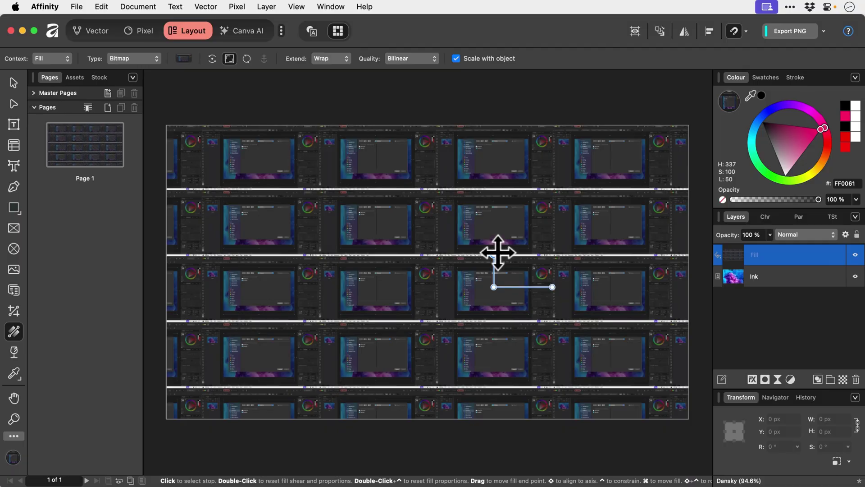
{"action": "key", "text": "v"}
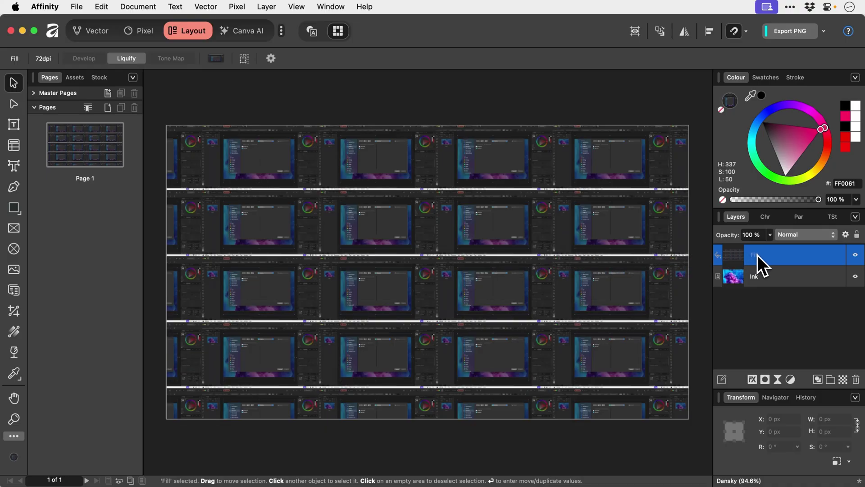
Delete the tiled Fill layer and drag linear transparency fades across the Ink image.
{"action": "key", "text": "Delete"}
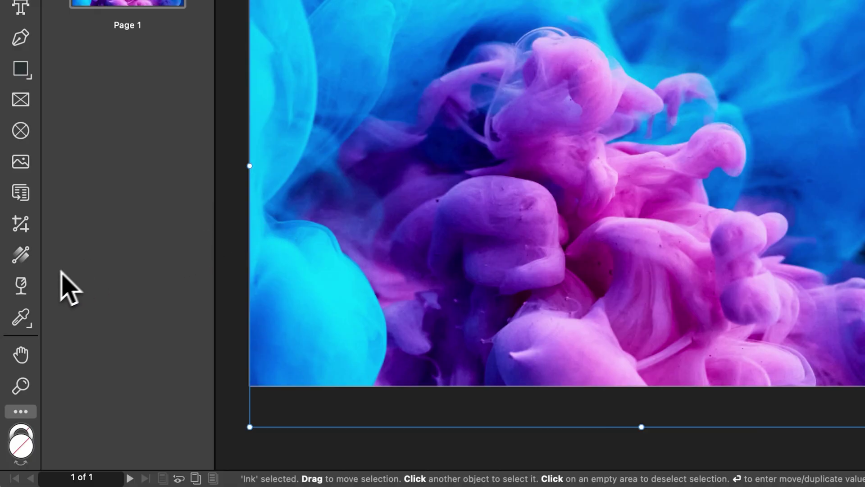
{"action": "left_click", "coordinate": [25, 289]}
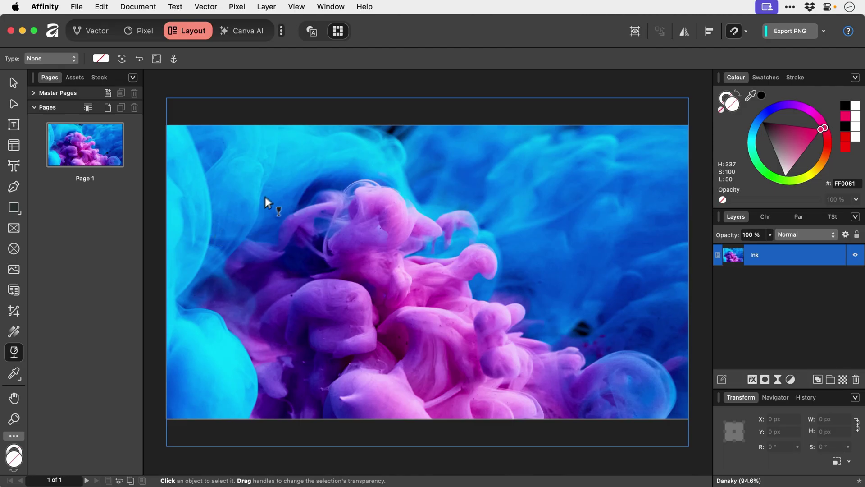
{"action": "left_click_drag", "start_coordinate": [406, 43], "coordinate": [476, 79]}
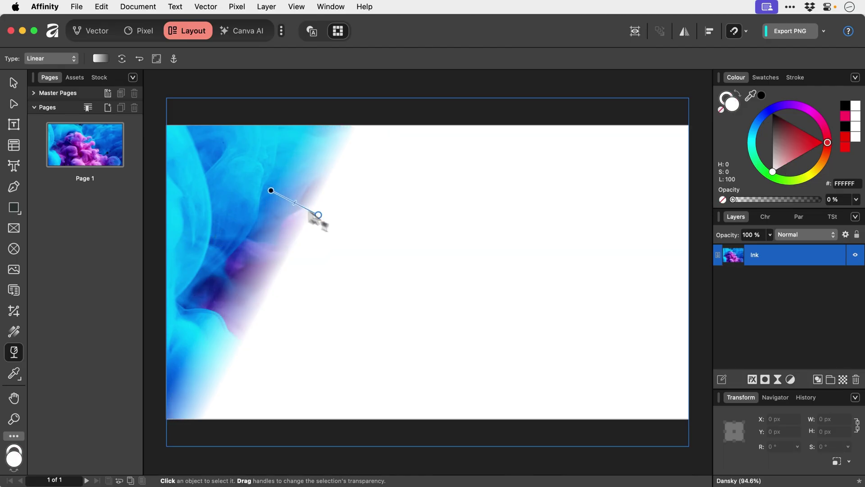
{"action": "mouse_move", "coordinate": [318, 216]}
{"action": "left_mouse_down"}
{"action": "mouse_move", "coordinate": [510, 309]}
{"action": "mouse_move", "coordinate": [419, 245]}
{"action": "mouse_move", "coordinate": [479, 310]}
{"action": "mouse_move", "coordinate": [550, 340]}
{"action": "left_mouse_up"}
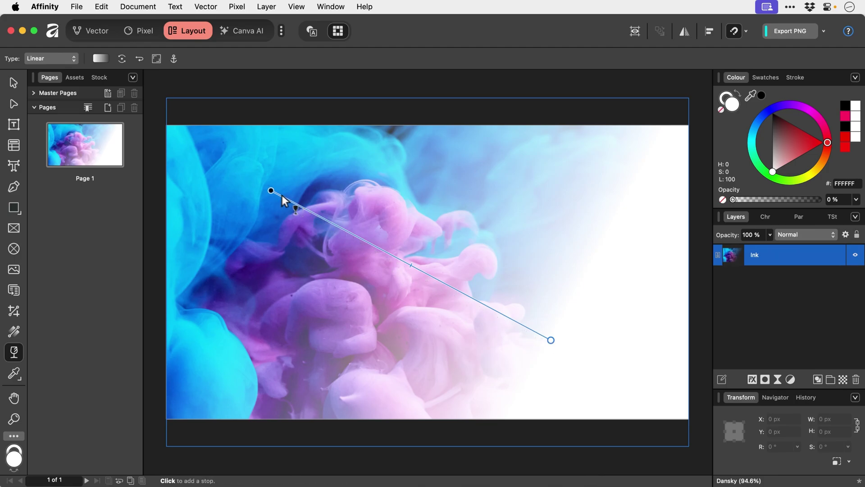
{"action": "mouse_move", "coordinate": [274, 189]}
{"action": "left_mouse_down"}
{"action": "mouse_move", "coordinate": [589, 212]}
{"action": "mouse_move", "coordinate": [554, 364]}
{"action": "mouse_move", "coordinate": [204, 292]}
{"action": "left_mouse_up"}
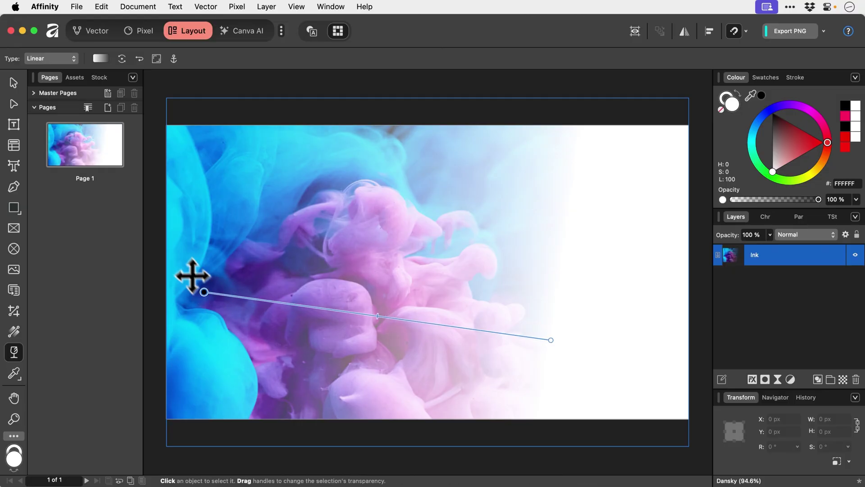
Switch the transparency to Radial so the Ink image fades from its centre into a soft circle.
{"action": "left_click", "coordinate": [57, 59]}
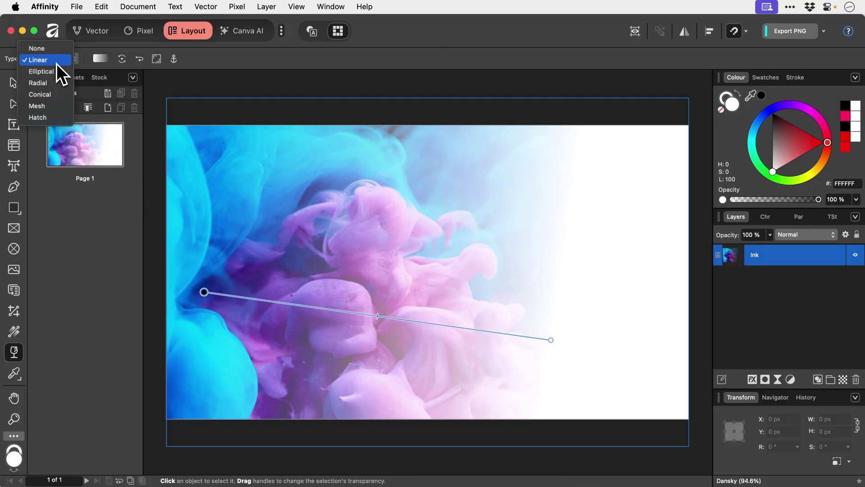
{"action": "left_click", "coordinate": [56, 84]}
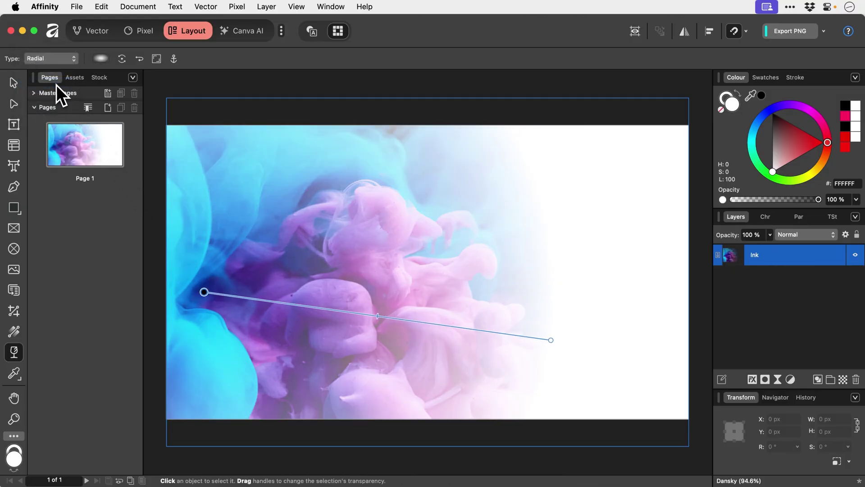
{"action": "mouse_move", "coordinate": [417, 266]}
{"action": "left_mouse_down"}
{"action": "mouse_move", "coordinate": [559, 346]}
{"action": "mouse_move", "coordinate": [467, 278]}
{"action": "mouse_move", "coordinate": [529, 333]}
{"action": "mouse_move", "coordinate": [500, 220]}
{"action": "left_mouse_up"}
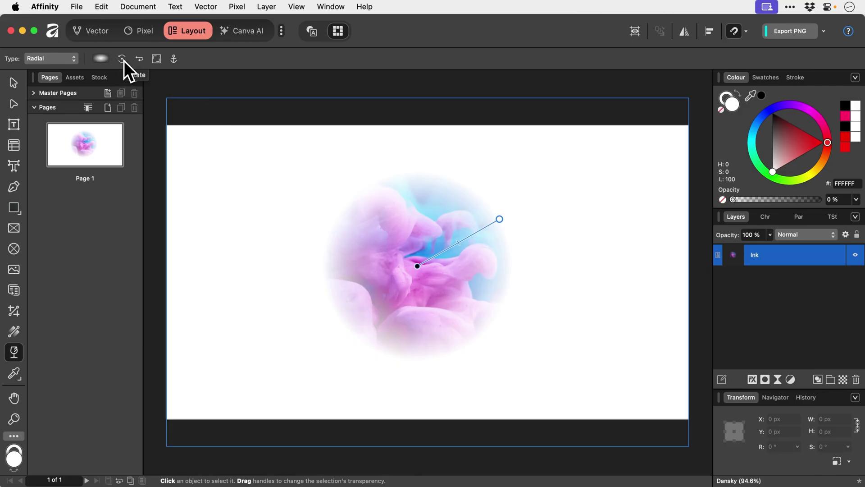
{"action": "left_click", "coordinate": [139, 60]}
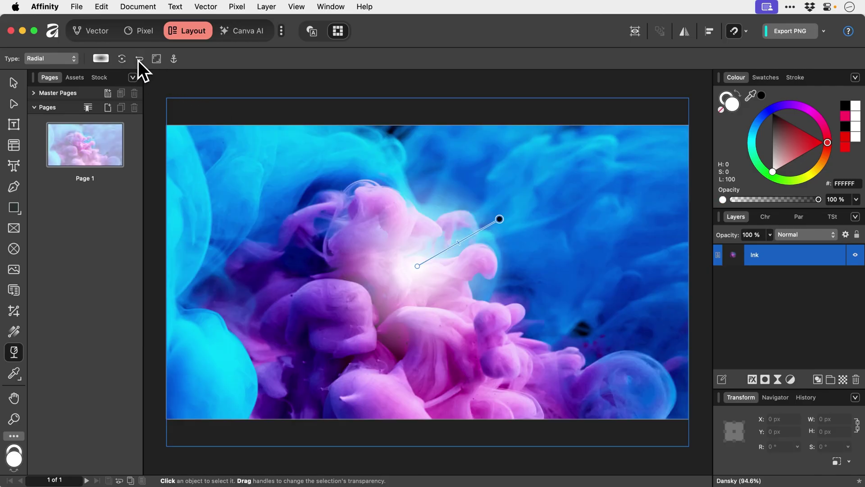
{"action": "left_click", "coordinate": [139, 60]}
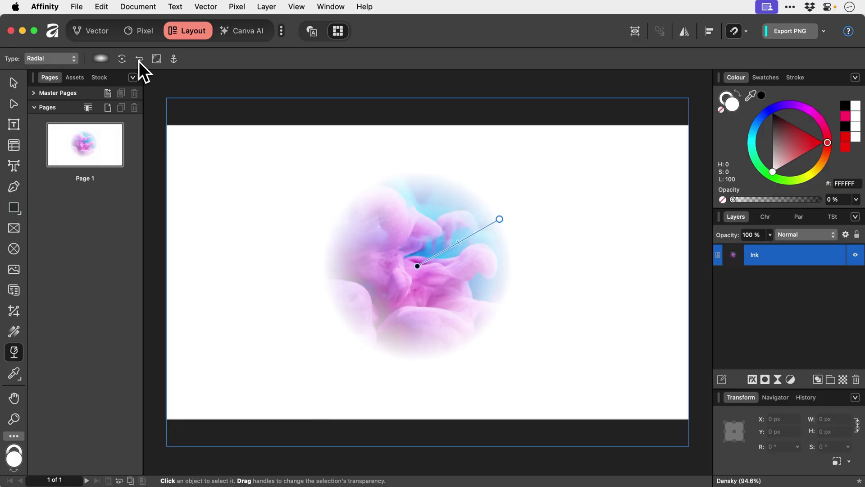
{"action": "key", "text": "v"}
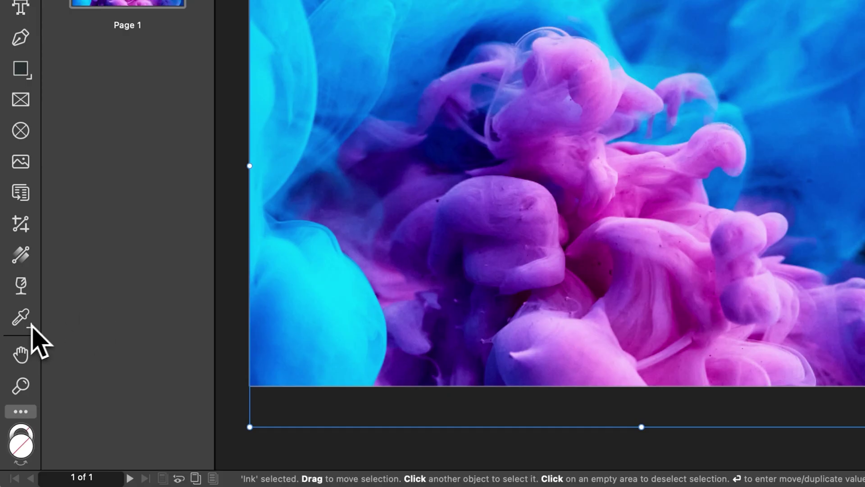
Sample the purple ink colour CF72E4 from the picture with the Colour Picker Tool.
{"action": "left_click", "coordinate": [17, 379]}
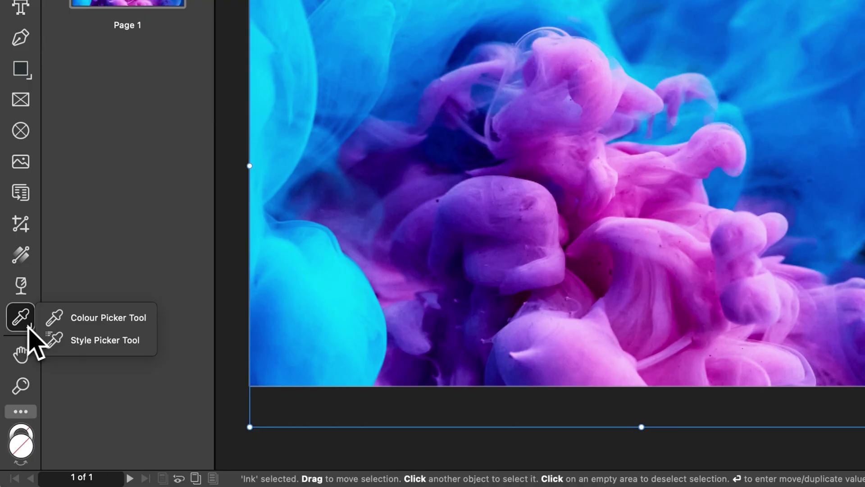
{"action": "left_click", "coordinate": [72, 321]}
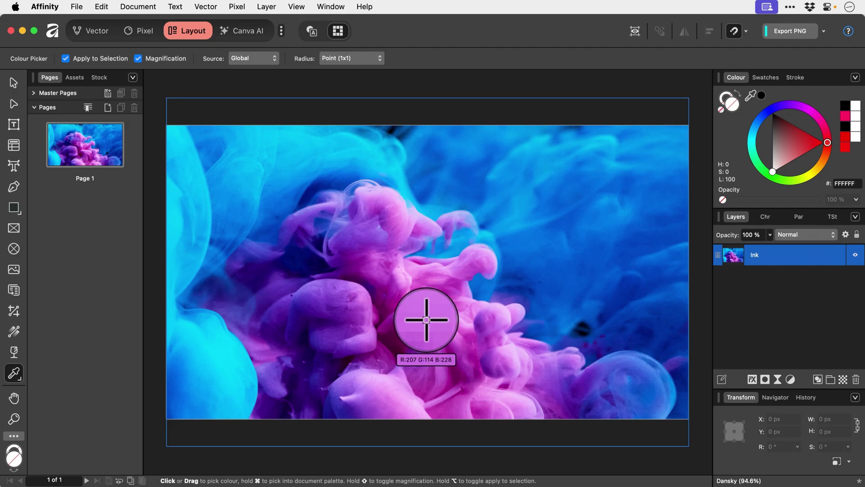
{"action": "left_click", "coordinate": [427, 320]}
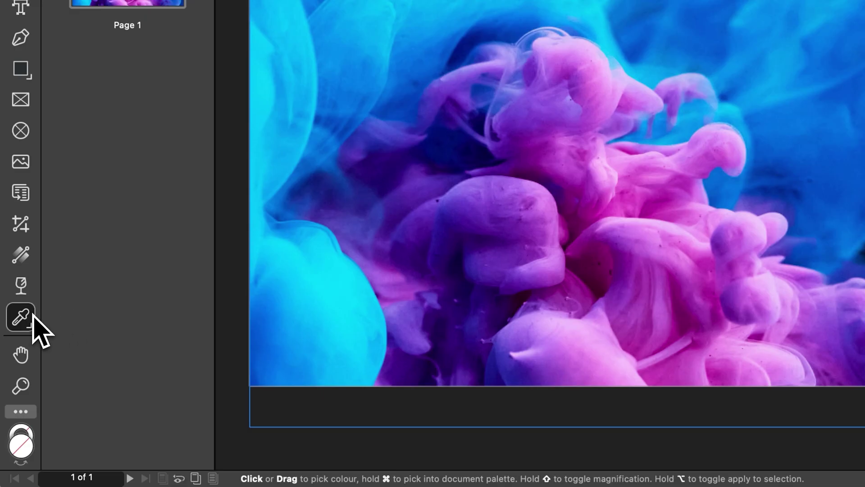
{"action": "left_click", "coordinate": [21, 371]}
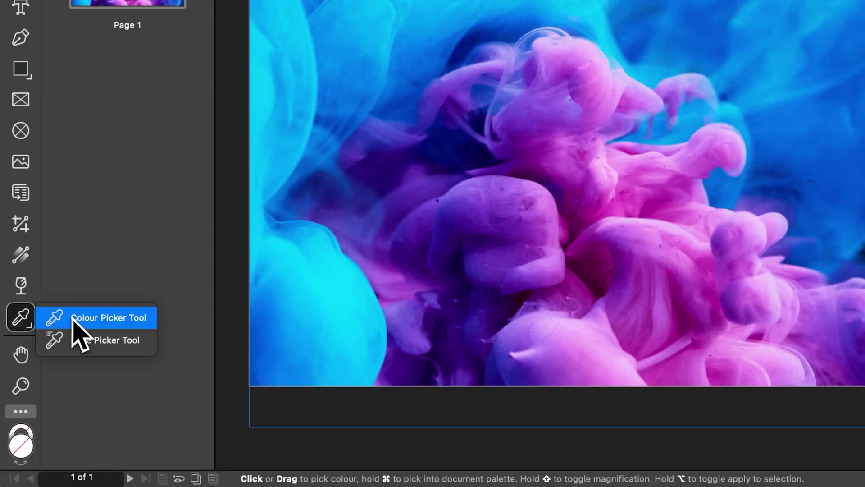
{"action": "left_click", "coordinate": [71, 344]}
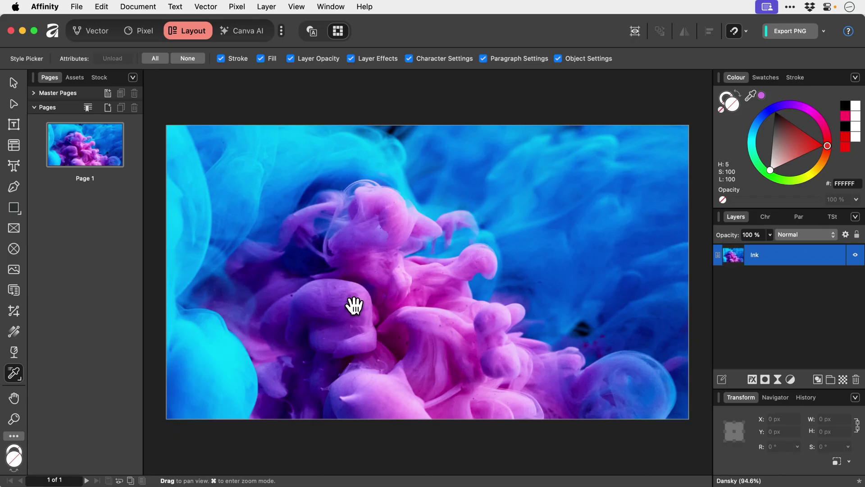
{"action": "left_click_drag", "start_coordinate": [353, 303], "coordinate": [332, 306]}
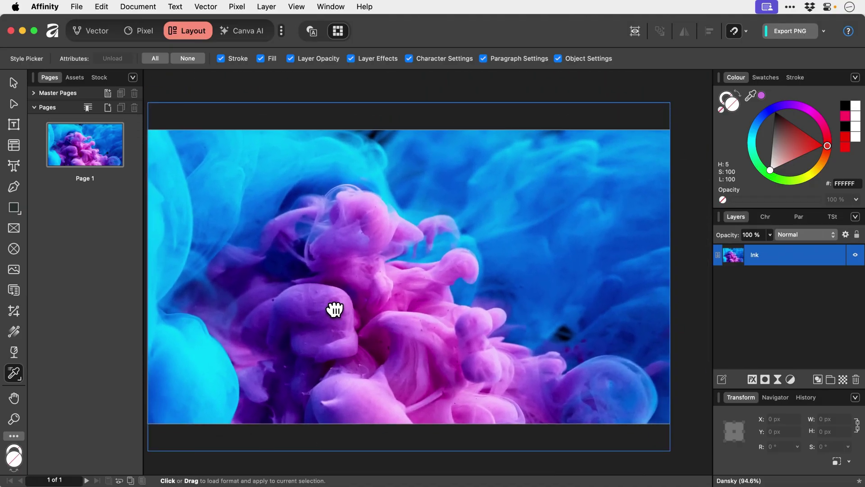
{"action": "key", "text": "z"}
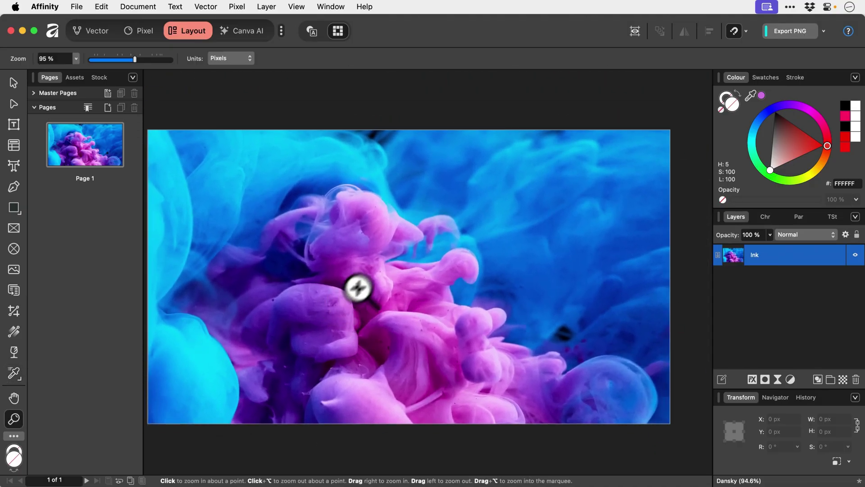
{"action": "mouse_move", "coordinate": [391, 255]}
{"action": "left_mouse_down"}
{"action": "mouse_move", "coordinate": [574, 358]}
{"action": "mouse_move", "coordinate": [280, 228]}
{"action": "mouse_move", "coordinate": [496, 332]}
{"action": "mouse_move", "coordinate": [252, 186]}
{"action": "mouse_move", "coordinate": [396, 269]}
{"action": "left_mouse_up"}
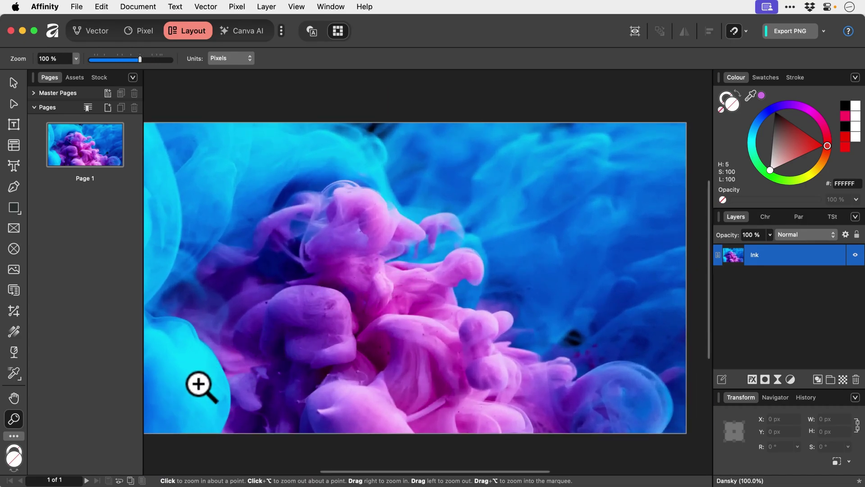
{"action": "left_click_drag", "start_coordinate": [201, 385], "coordinate": [185, 329]}
{"action": "key", "text": "v"}
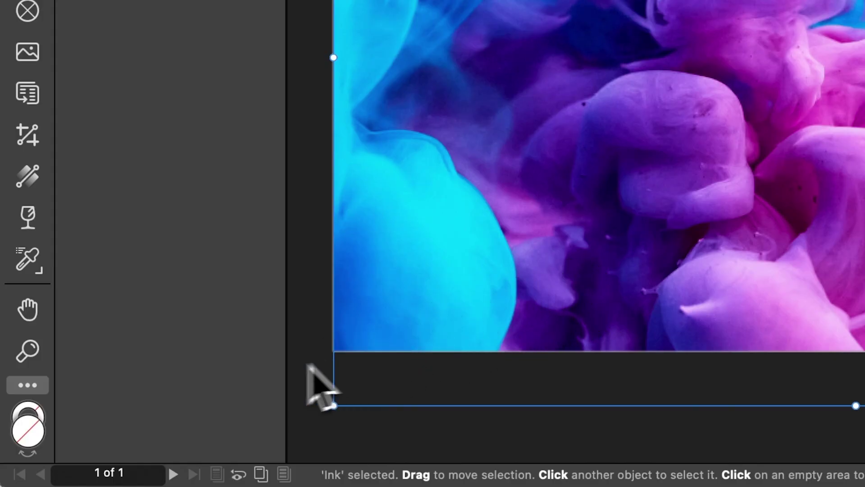
Set the fill colour to a saturated red, then shift its hue to orange C24000.
{"action": "left_click", "coordinate": [40, 432]}
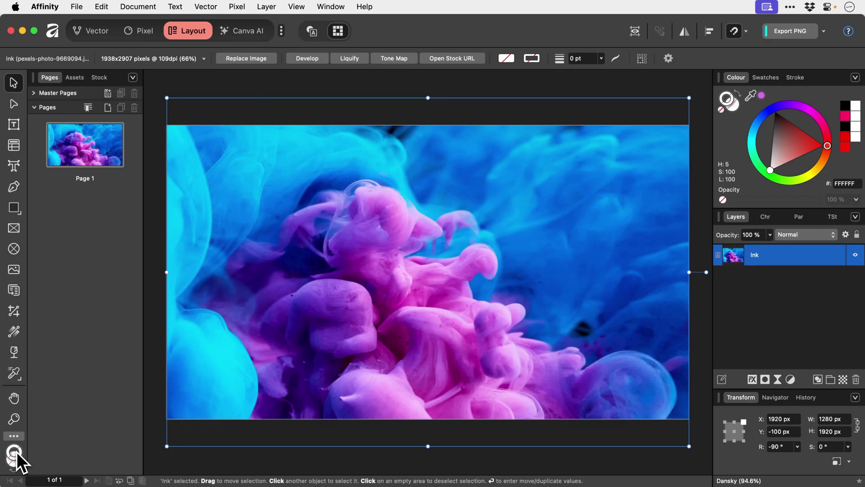
{"action": "left_click", "coordinate": [18, 457]}
{"action": "double_click", "coordinate": [18, 459]}
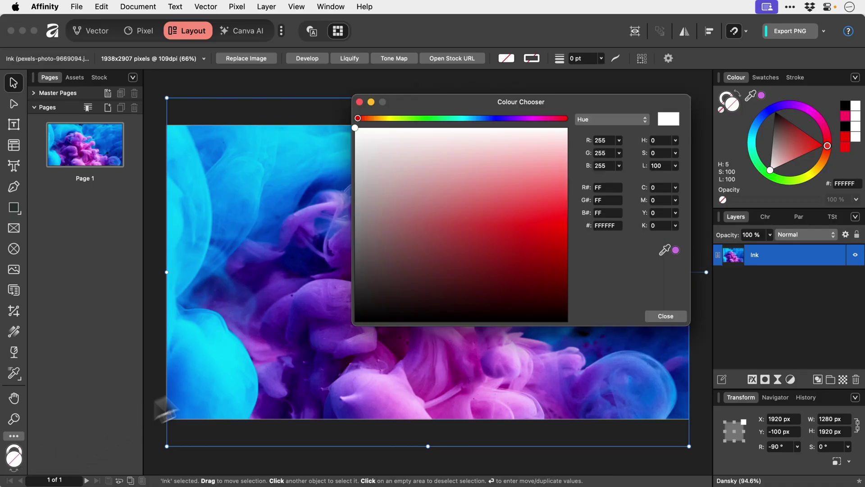
{"action": "left_click", "coordinate": [531, 206]}
{"action": "left_click_drag", "start_coordinate": [531, 207], "coordinate": [566, 225]}
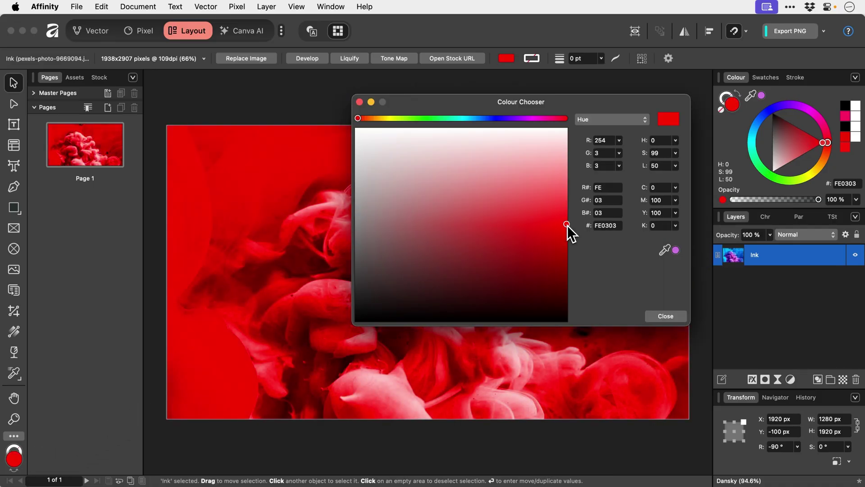
{"action": "left_click", "coordinate": [665, 316]}
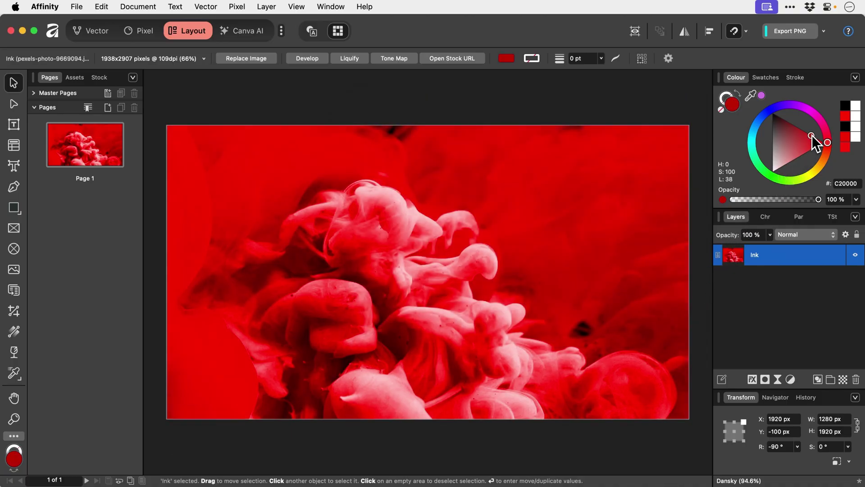
{"action": "mouse_move", "coordinate": [821, 123]}
{"action": "left_mouse_down"}
{"action": "mouse_move", "coordinate": [802, 108]}
{"action": "mouse_move", "coordinate": [744, 146]}
{"action": "mouse_move", "coordinate": [791, 169]}
{"action": "mouse_move", "coordinate": [812, 151]}
{"action": "left_mouse_up"}
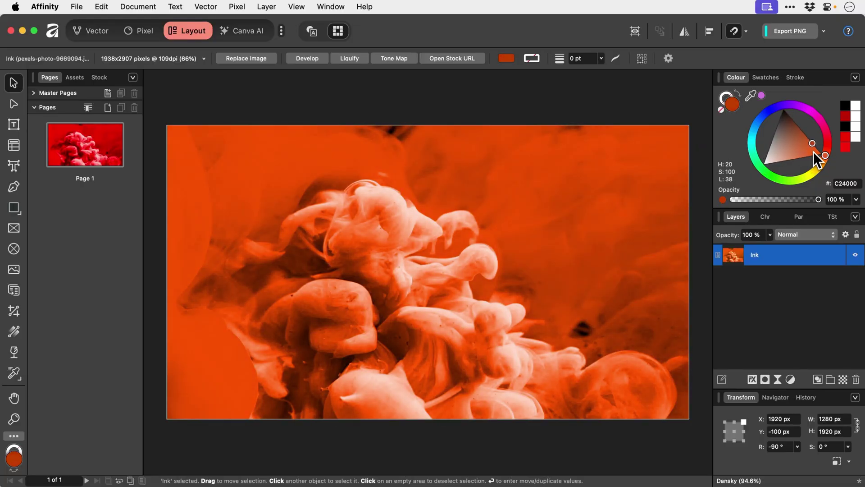